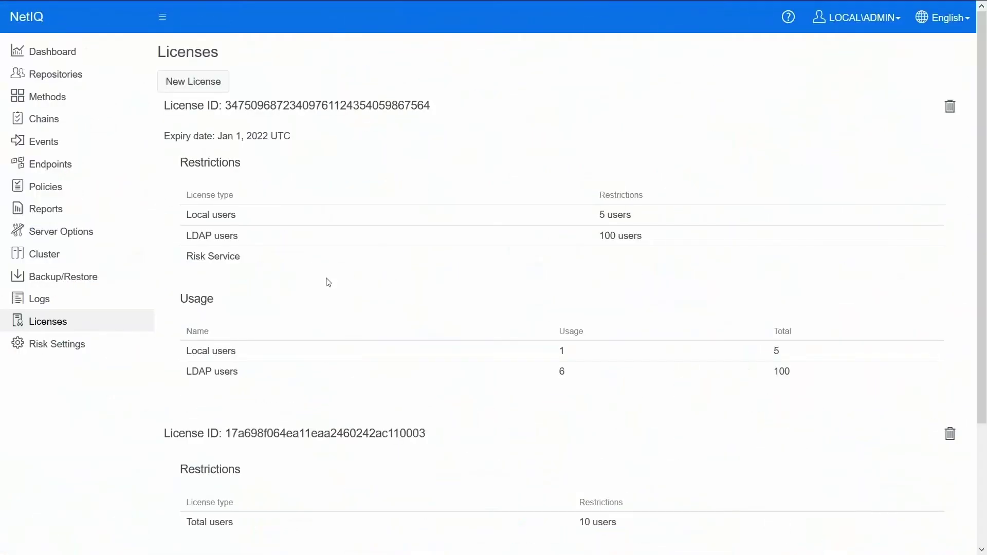
Step: Start a new license upload and cancel it, leaving licensing unchanged
{"action": "left_click", "coordinate": [193, 88]}
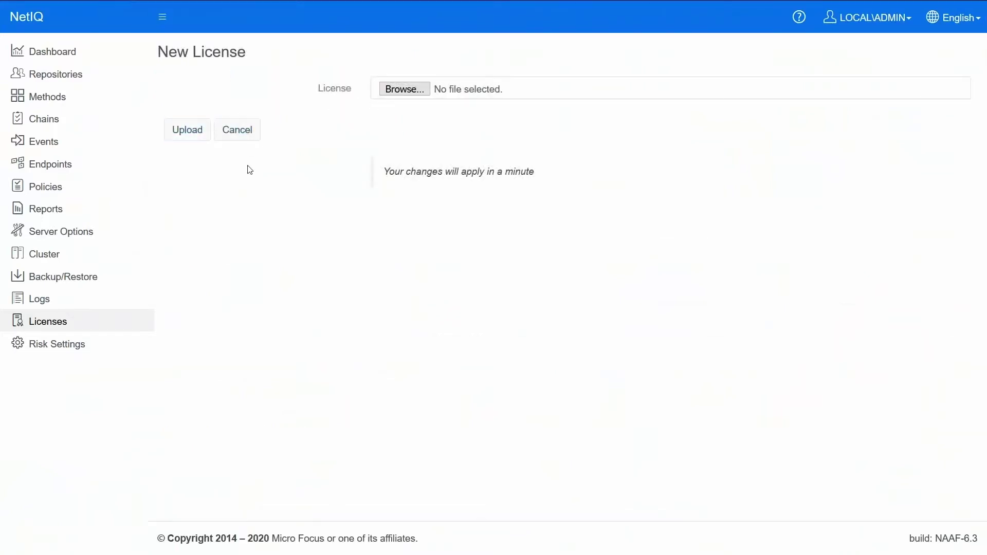
{"action": "left_click", "coordinate": [244, 138]}
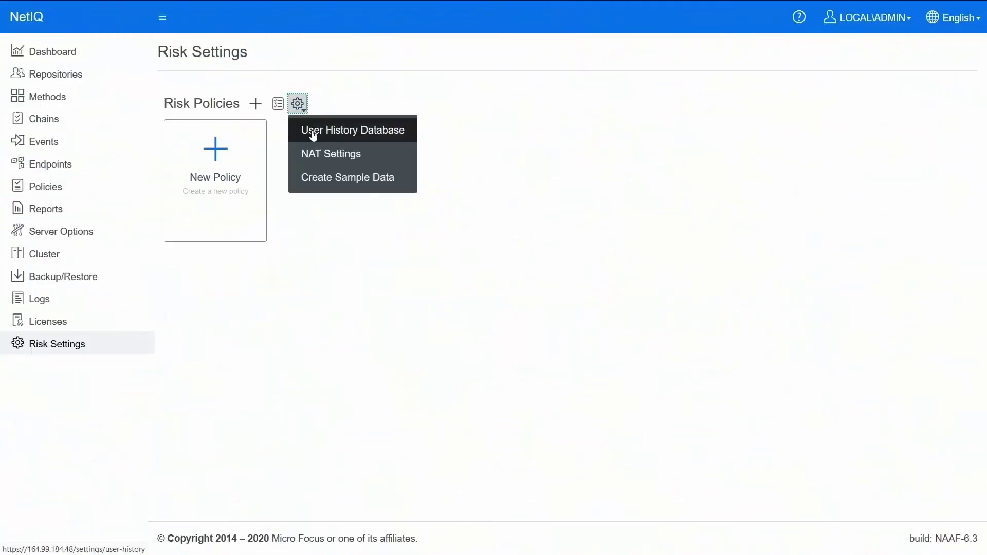
Step: Enable the User History Database, trying External Database before keeping the Built-in Data Store
{"action": "left_click", "coordinate": [307, 130]}
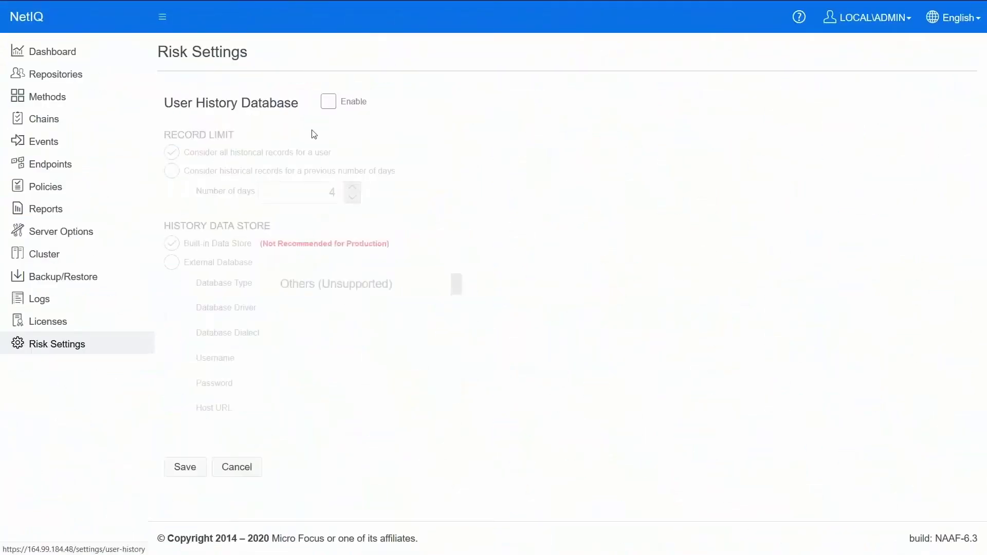
{"action": "left_click", "coordinate": [328, 105]}
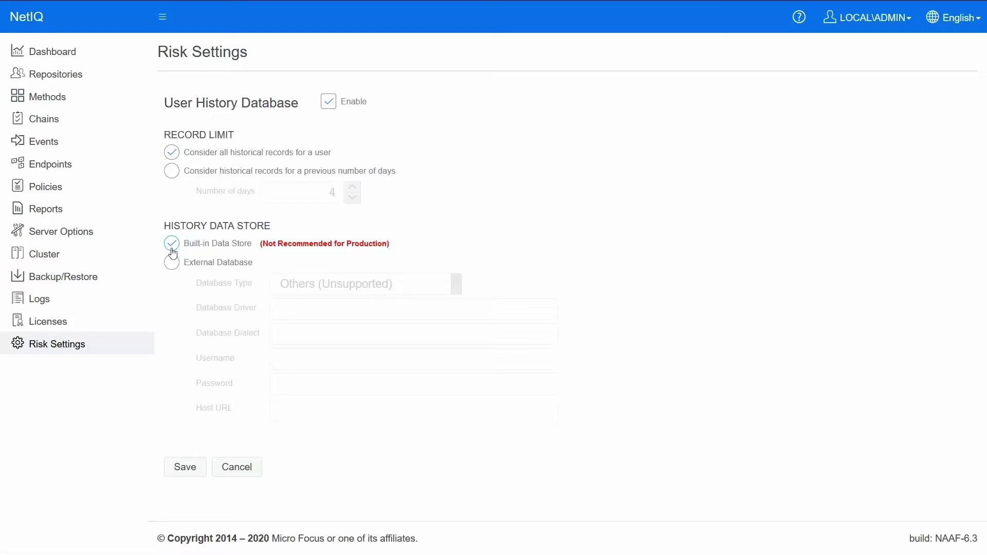
{"action": "left_click", "coordinate": [171, 263]}
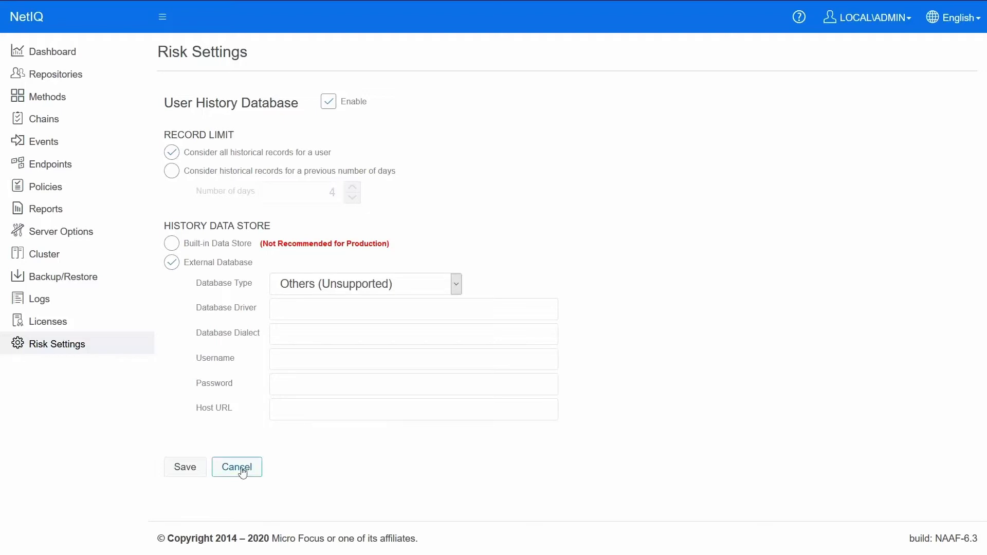
{"action": "left_click", "coordinate": [172, 250]}
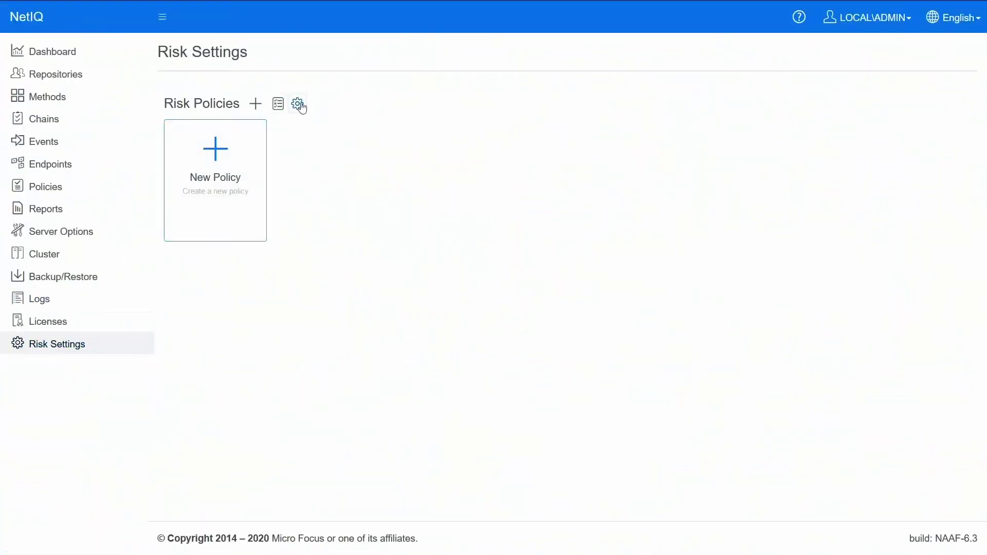
Step: Generate the sample risk data with Create Sample Data and open Demo_RiskPolicy
{"action": "left_click", "coordinate": [299, 105]}
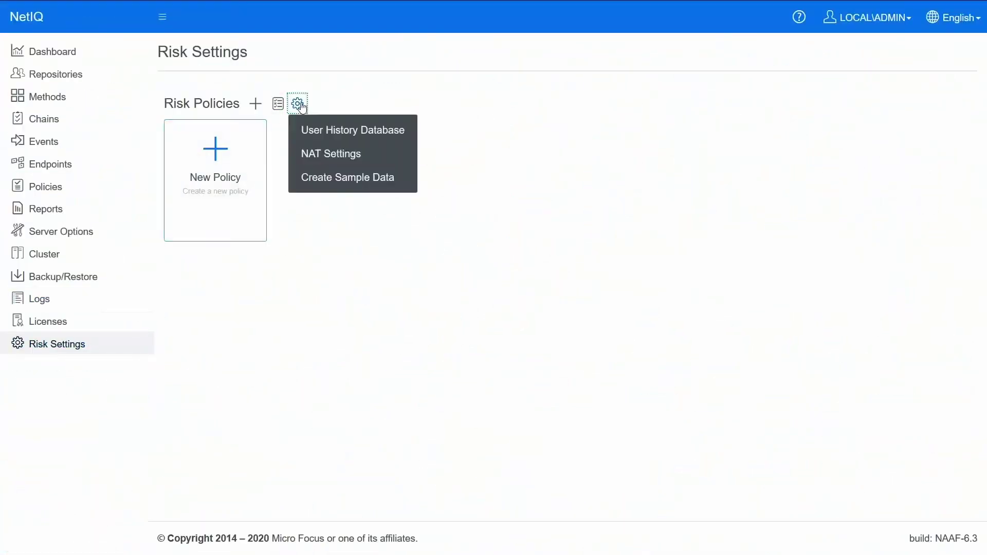
{"action": "left_click", "coordinate": [349, 179]}
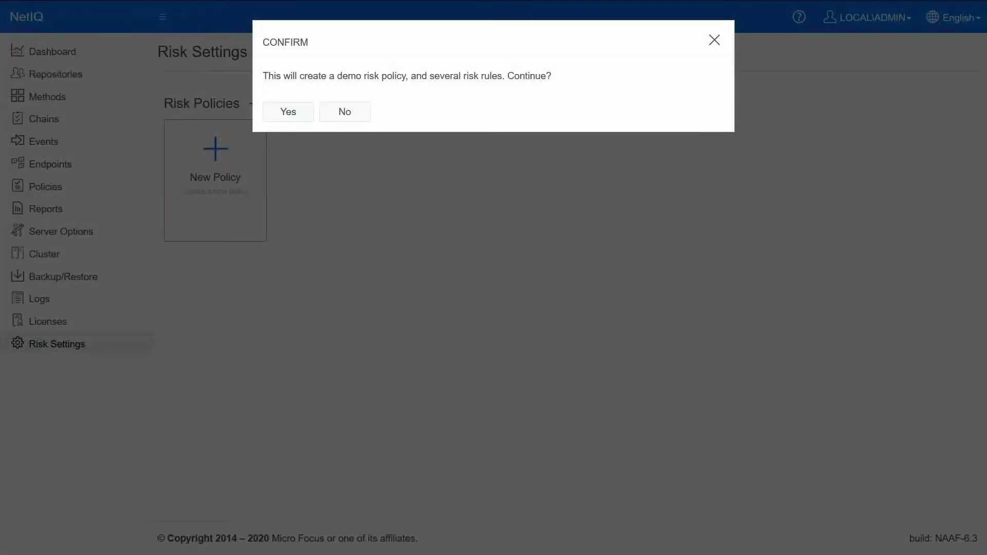
{"action": "left_click", "coordinate": [298, 121]}
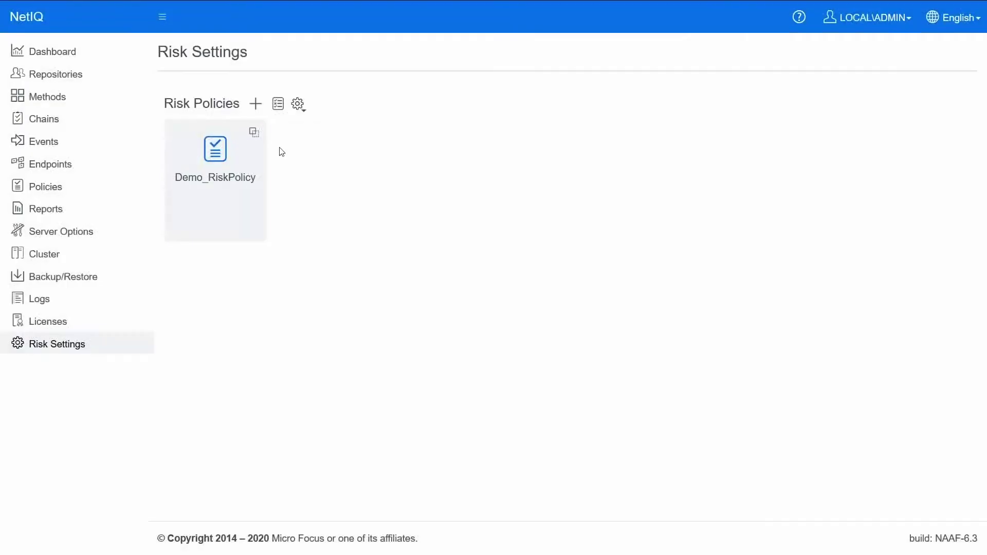
{"action": "left_click", "coordinate": [241, 236]}
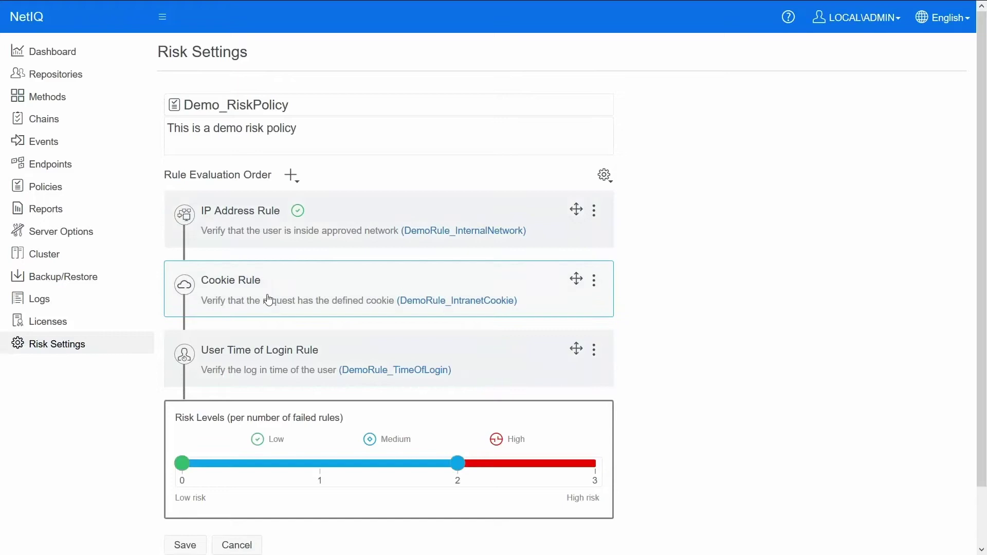
Step: In DemoRule_InternalNetwork, explore the match and IP entry options, enable Check user history, and save
{"action": "left_click", "coordinate": [311, 231]}
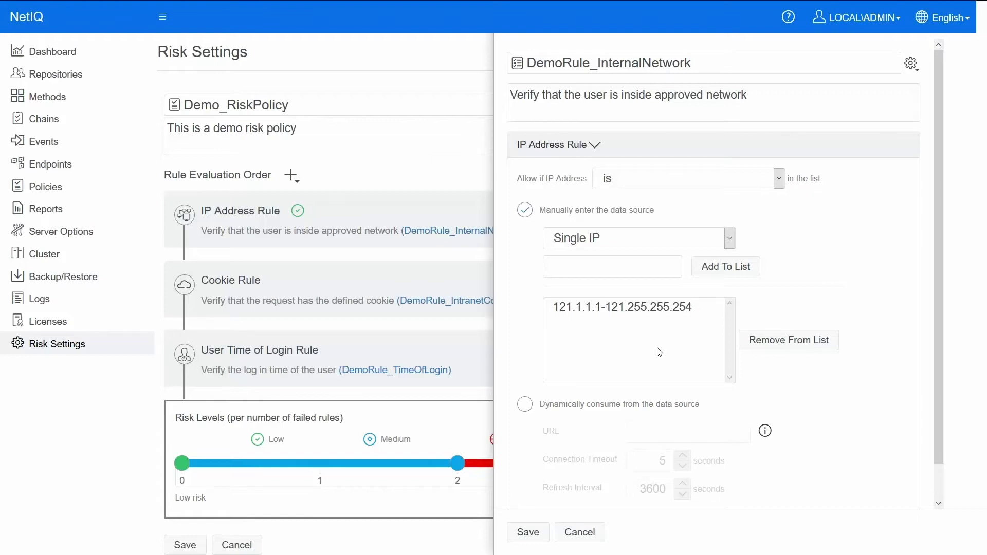
{"action": "left_click", "coordinate": [681, 184]}
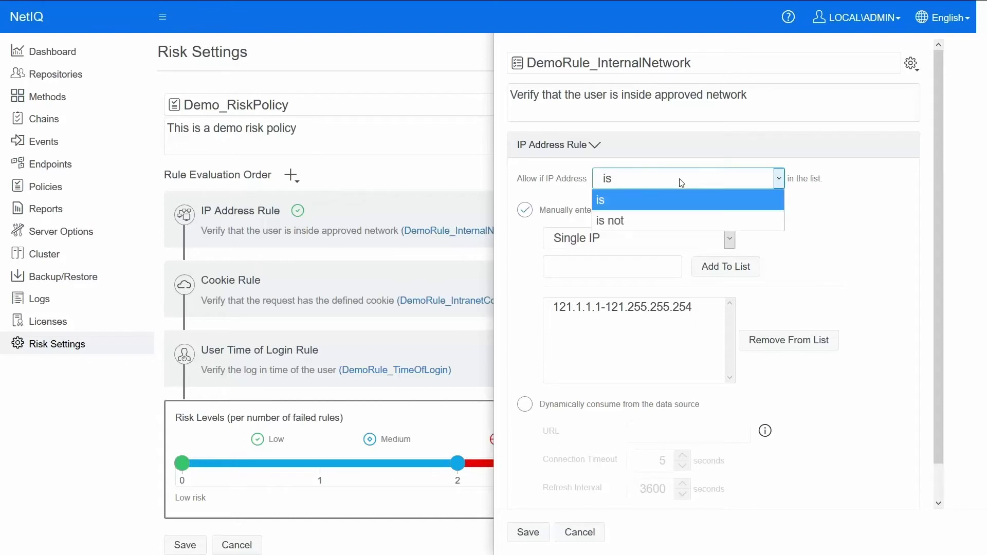
{"action": "left_click", "coordinate": [664, 220]}
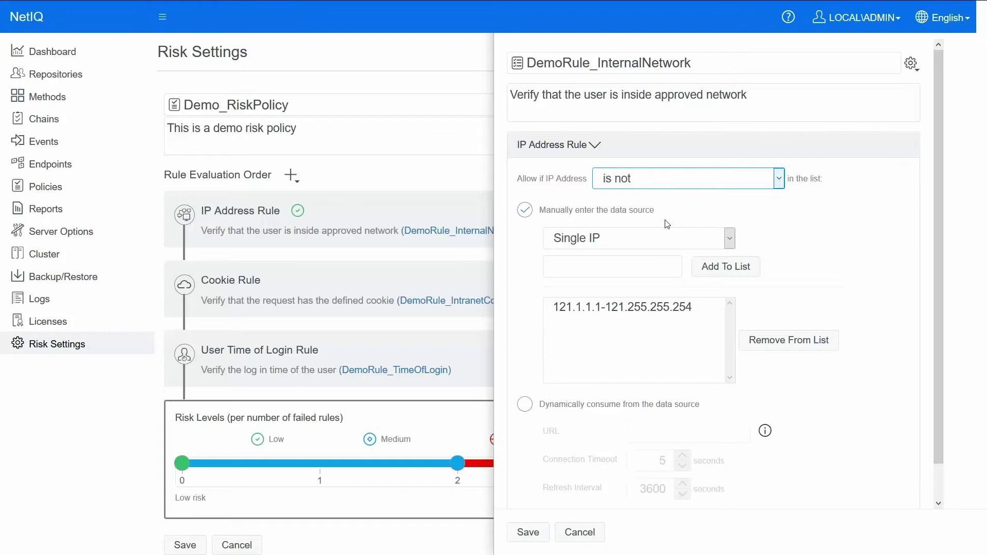
{"action": "left_click", "coordinate": [637, 243]}
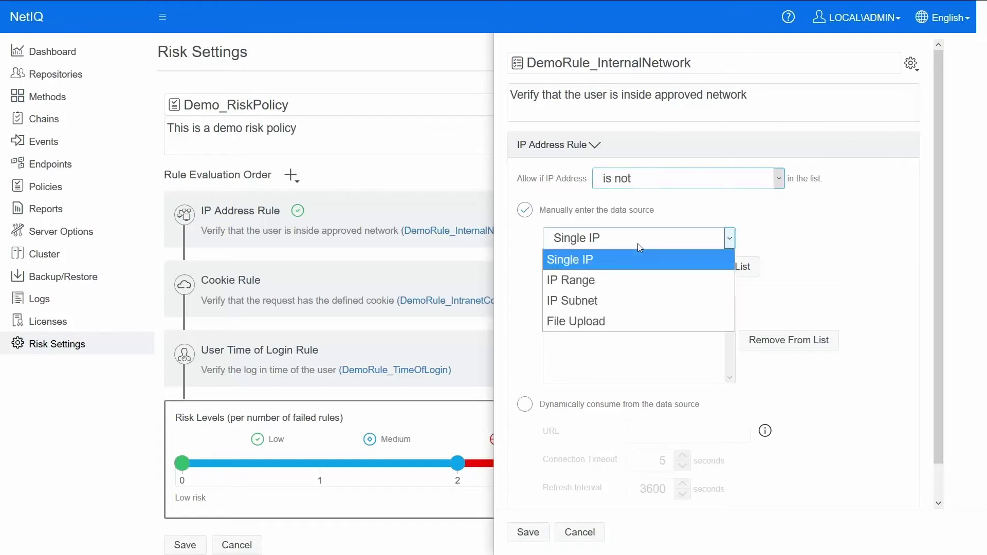
{"action": "left_click", "coordinate": [619, 322]}
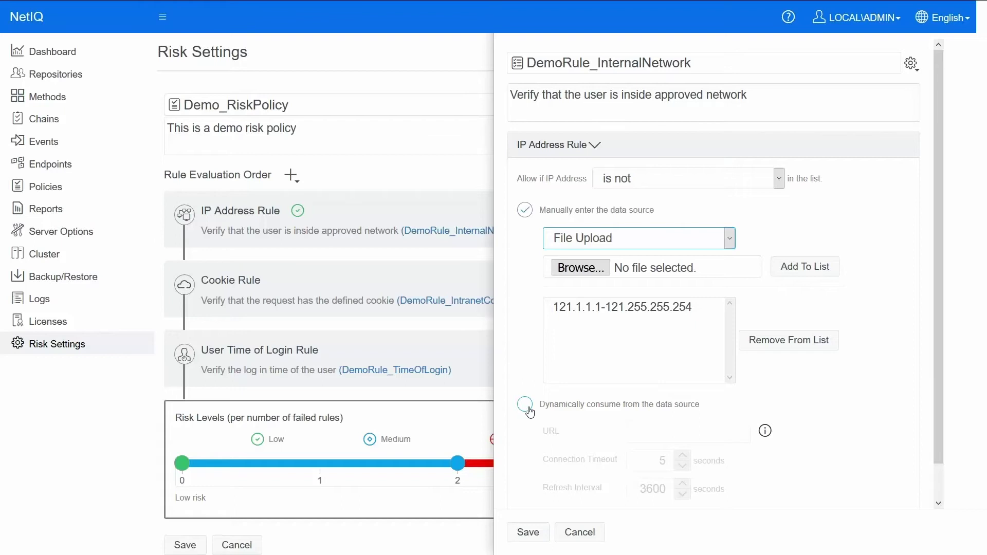
{"action": "scroll", "coordinate": [565, 308], "scroll_direction": "down", "scroll_amount": 1}
{"action": "left_click", "coordinate": [621, 203]}
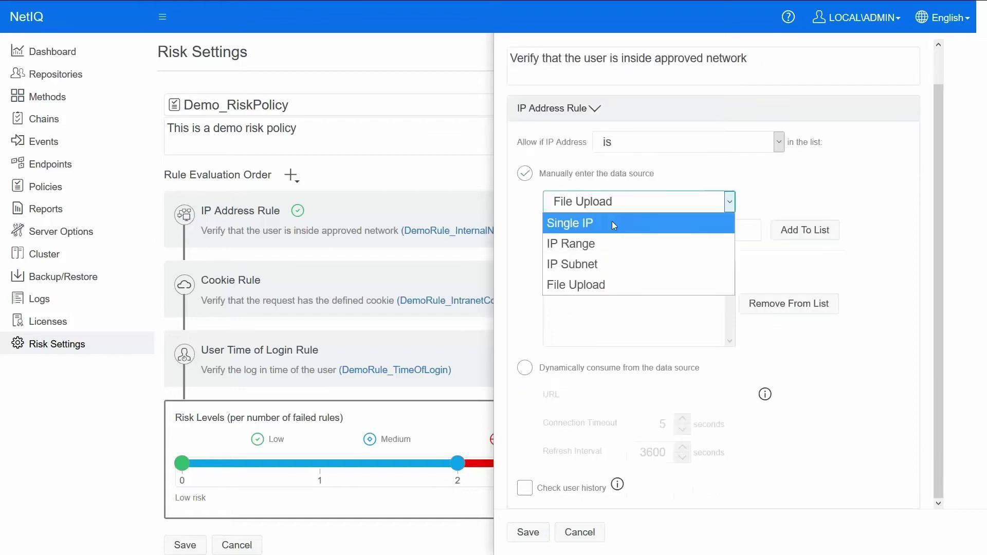
{"action": "left_click", "coordinate": [612, 224]}
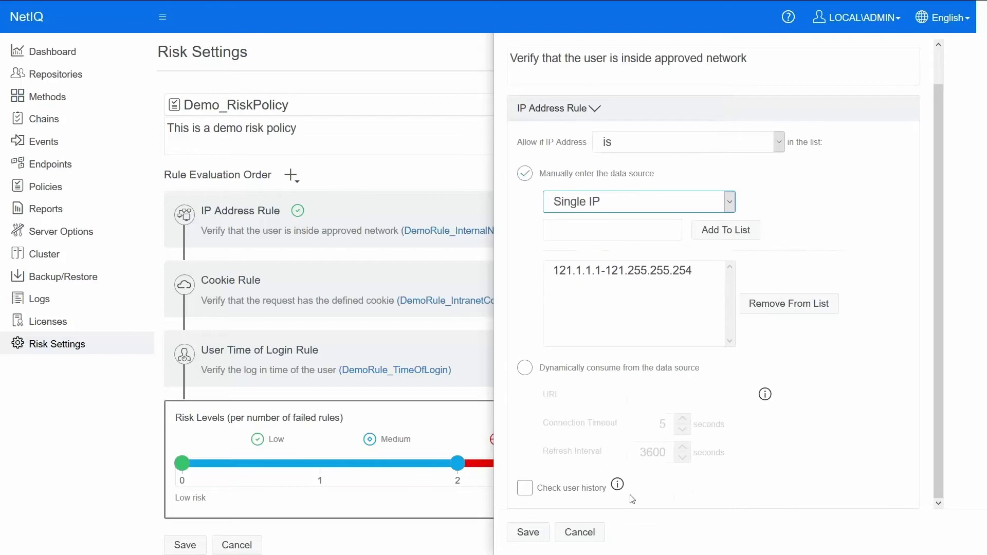
{"action": "left_click", "coordinate": [526, 489]}
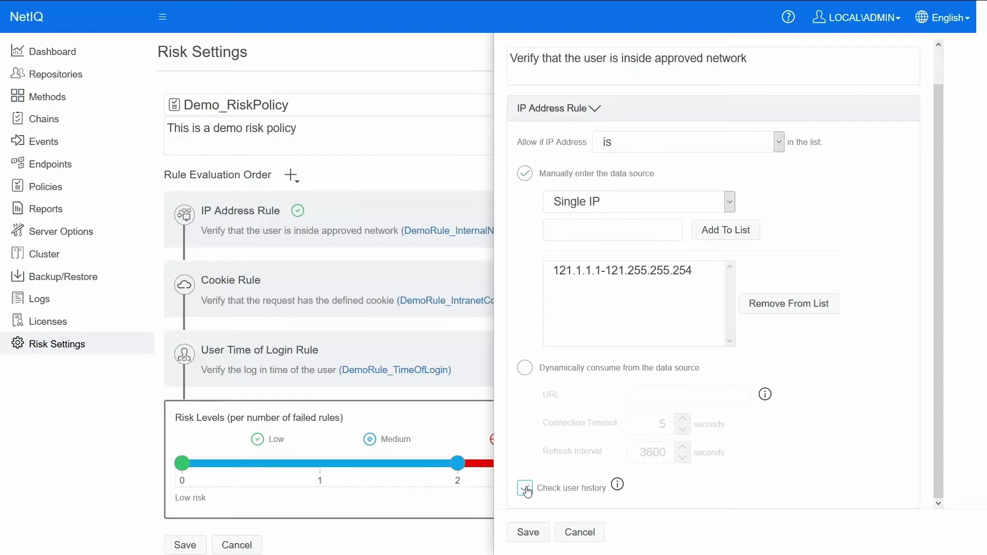
{"action": "left_click", "coordinate": [525, 533]}
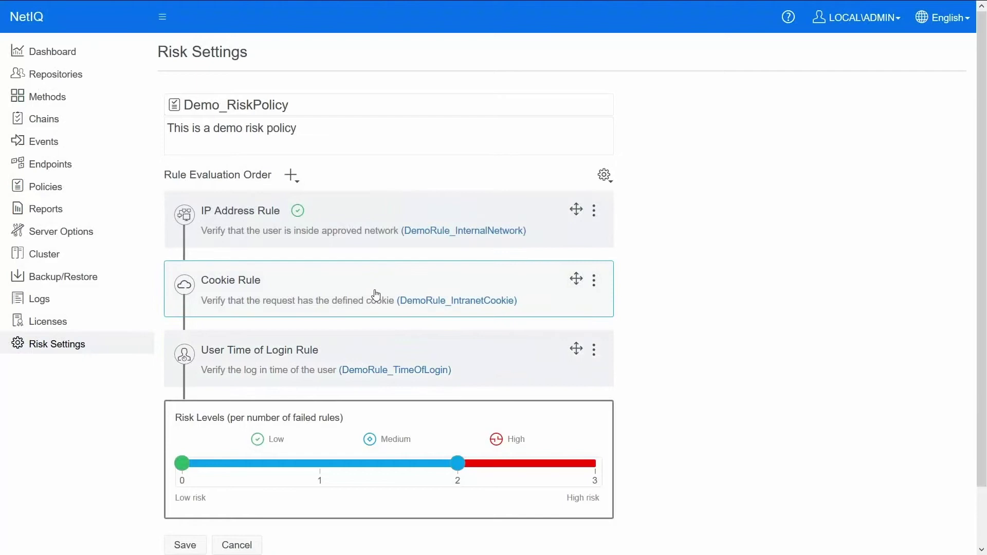
Step: Review the DemoRule_IntranetCookie and DemoRule_TimeOfLogin rules, closing both without changes
{"action": "left_click", "coordinate": [375, 295]}
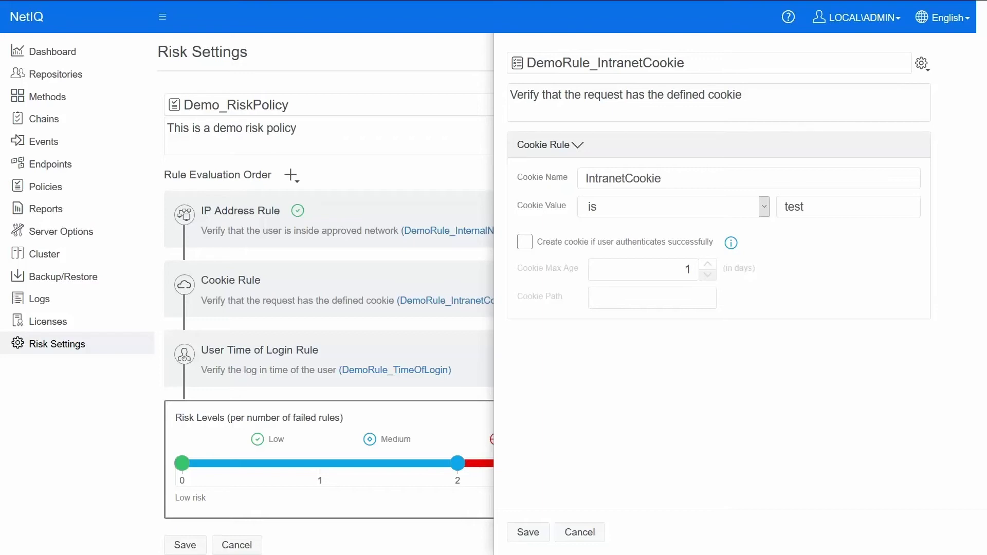
{"action": "left_click", "coordinate": [572, 533]}
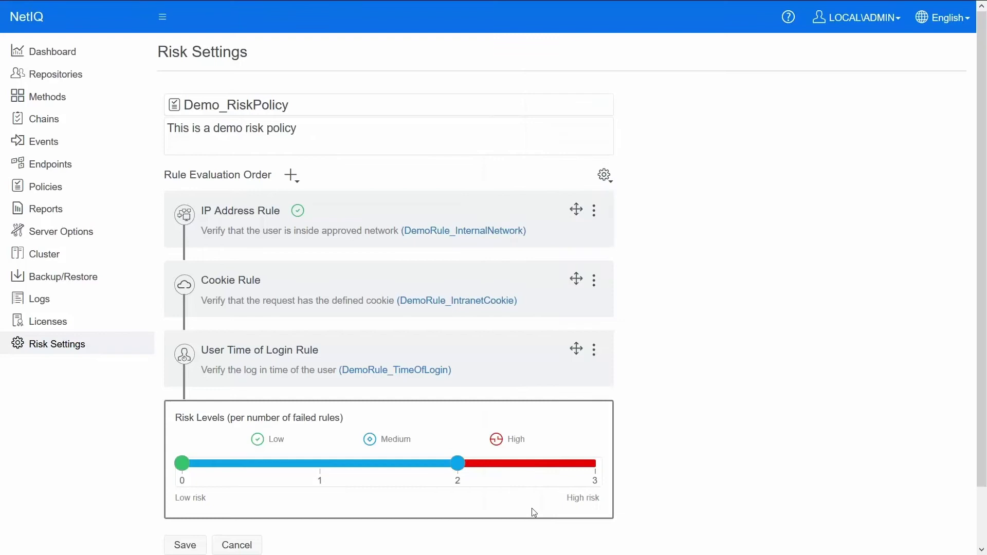
{"action": "left_click", "coordinate": [428, 357]}
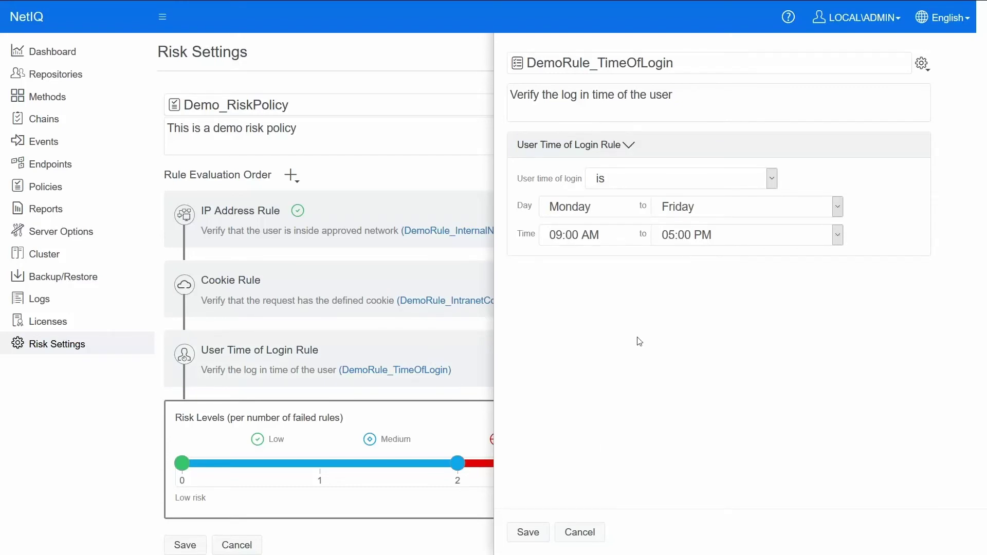
{"action": "left_click", "coordinate": [579, 533]}
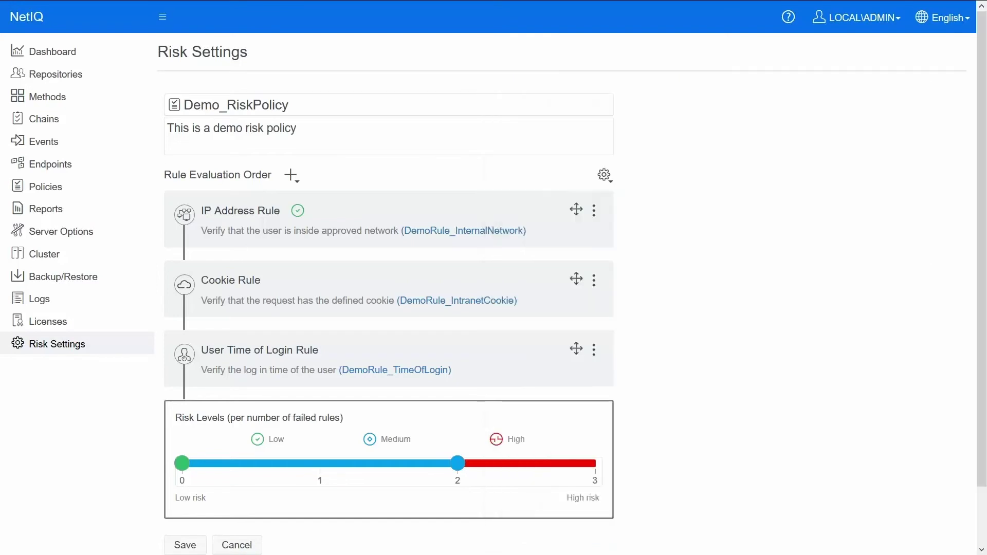
Step: Add a brand-new rule to Demo_RiskPolicy of type User Last Login Rule
{"action": "left_click", "coordinate": [291, 175]}
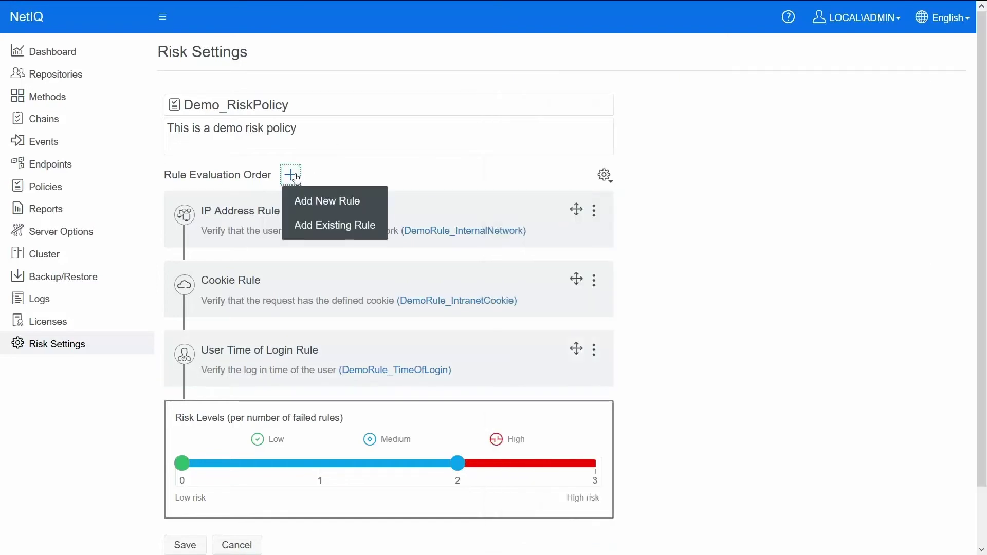
{"action": "left_click", "coordinate": [309, 203]}
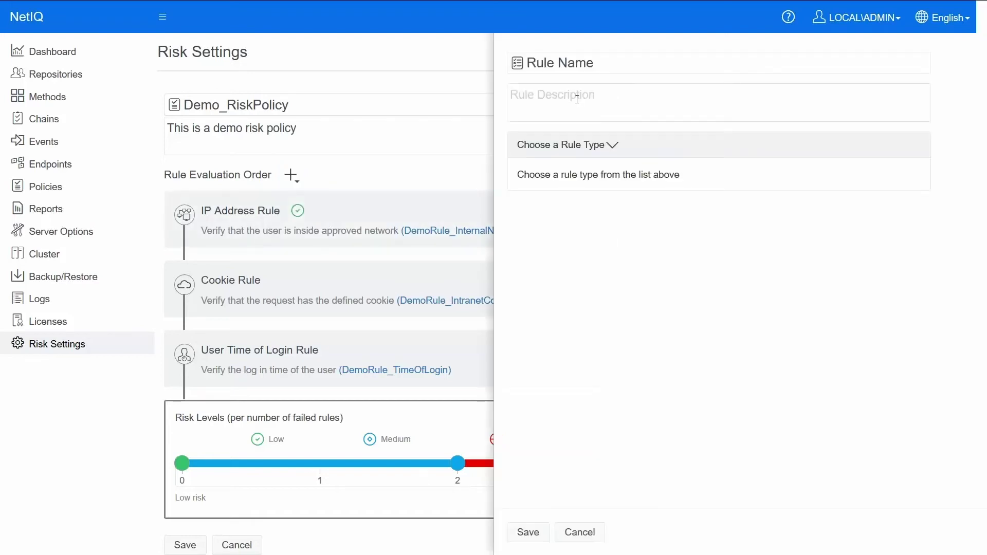
{"action": "left_click", "coordinate": [589, 153]}
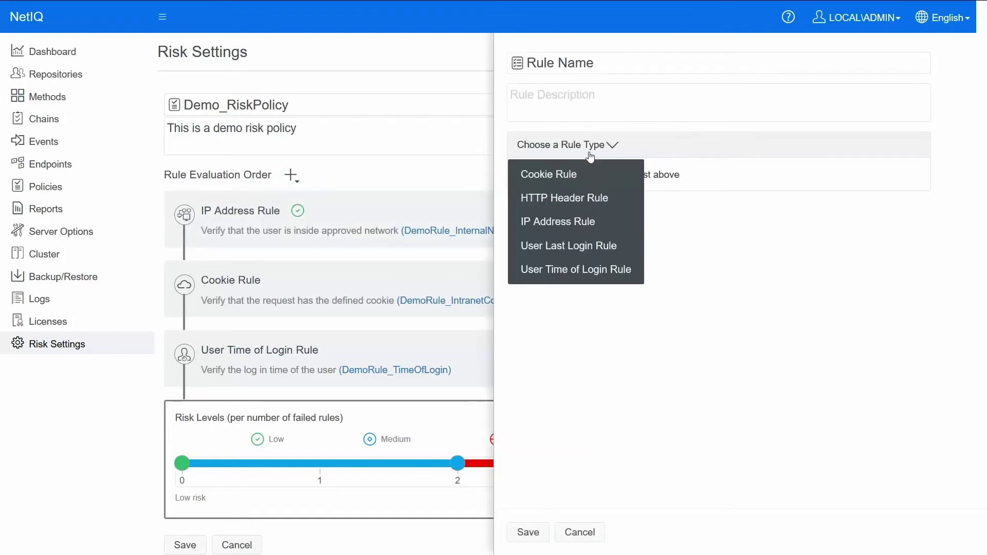
{"action": "left_click", "coordinate": [591, 248]}
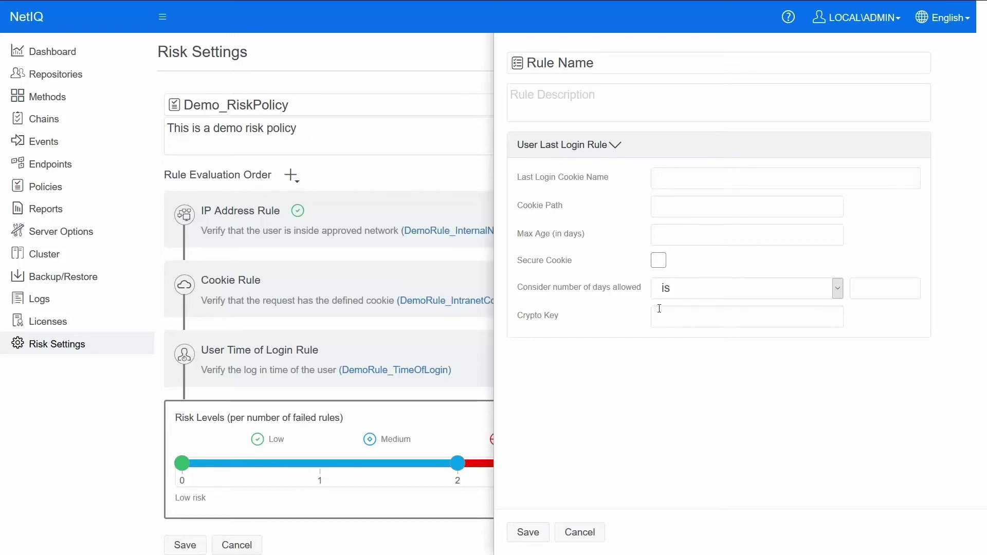
Step: Set cookie name deviceCookie, max age 15 days, rule name Last Login Rule, and save
{"action": "left_click", "coordinate": [665, 241]}
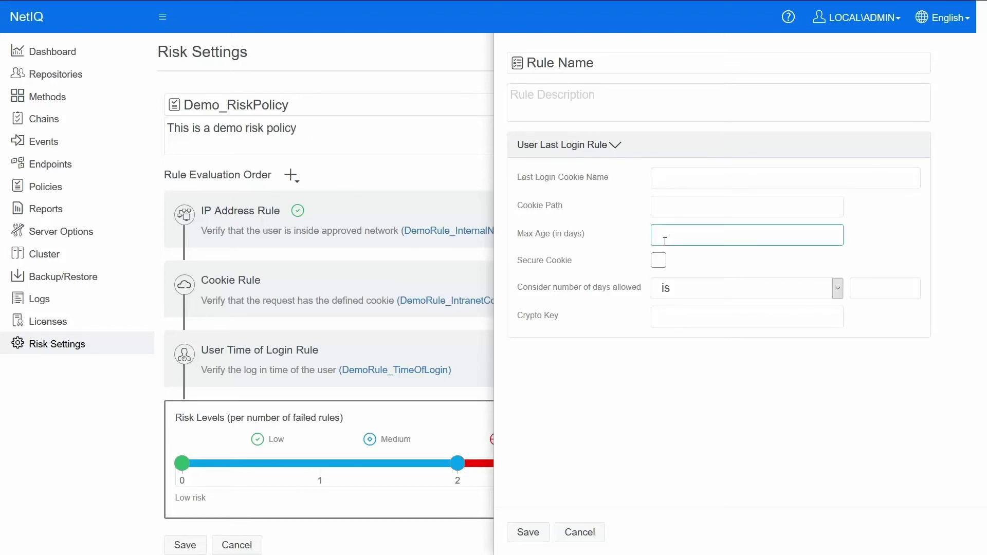
{"action": "type", "text": "10"}
{"action": "left_click", "coordinate": [688, 184]}
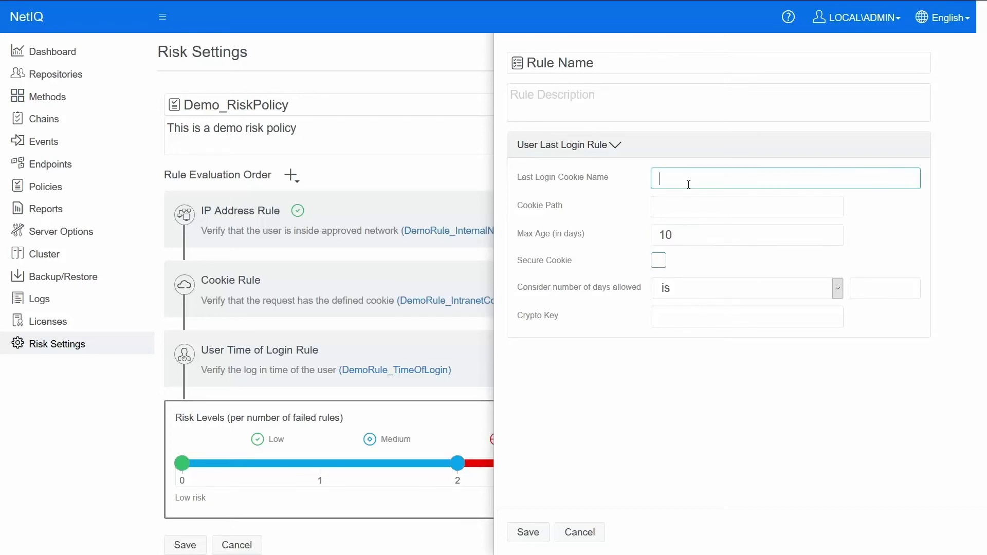
{"action": "type", "text": "deviceCookie"}
{"action": "left_click", "coordinate": [601, 69]}
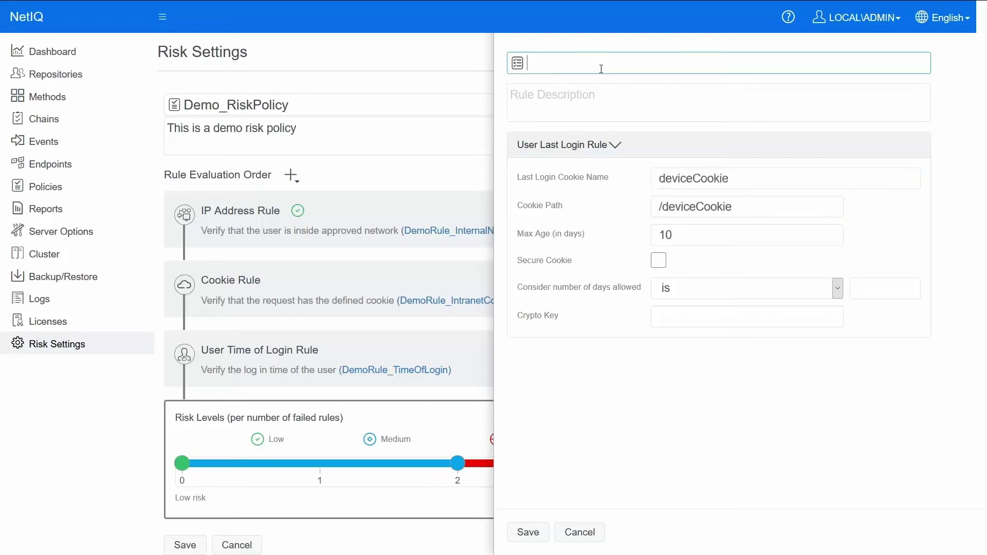
{"action": "type", "text": "Last Login Rule"}
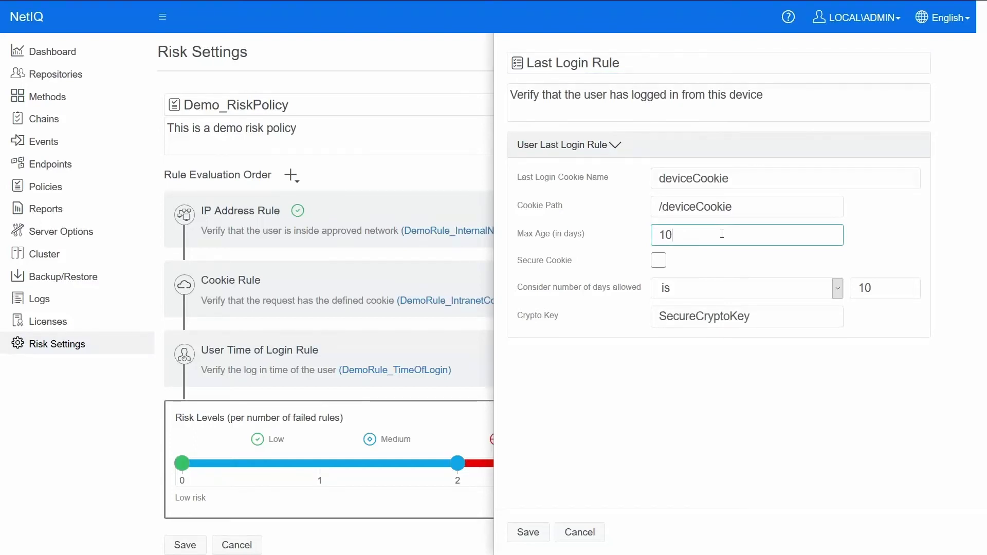
{"action": "key", "text": "BackSpace"}
{"action": "type", "text": "5"}
{"action": "left_click", "coordinate": [872, 286]}
{"action": "left_click", "coordinate": [528, 531]}
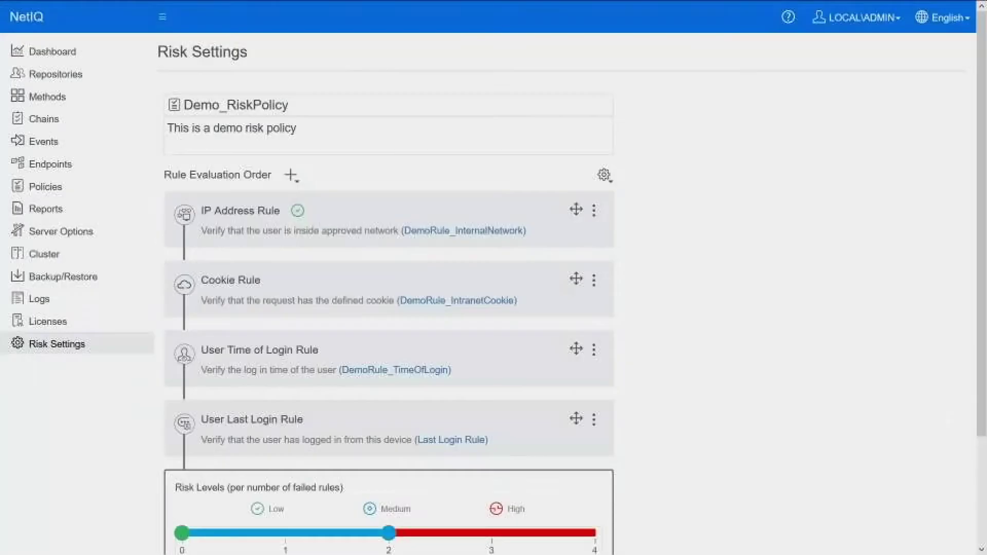
{"action": "scroll", "coordinate": [392, 406], "scroll_direction": "down", "scroll_amount": 3}
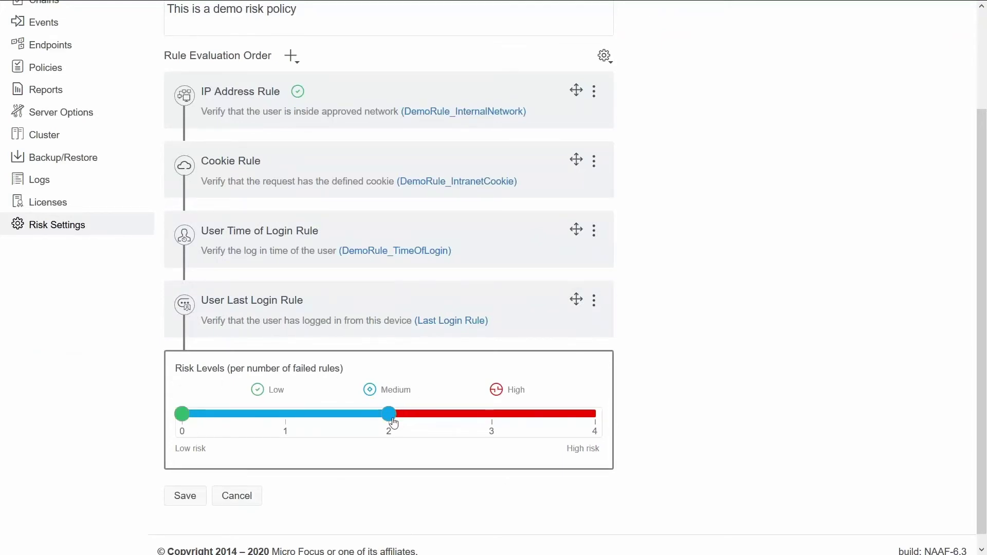
Step: Drag the risk thresholds to Low 0–1, Medium 1–3, High 3–4 and save Demo_RiskPolicy
{"action": "left_click_drag", "start_coordinate": [393, 423], "coordinate": [459, 423]}
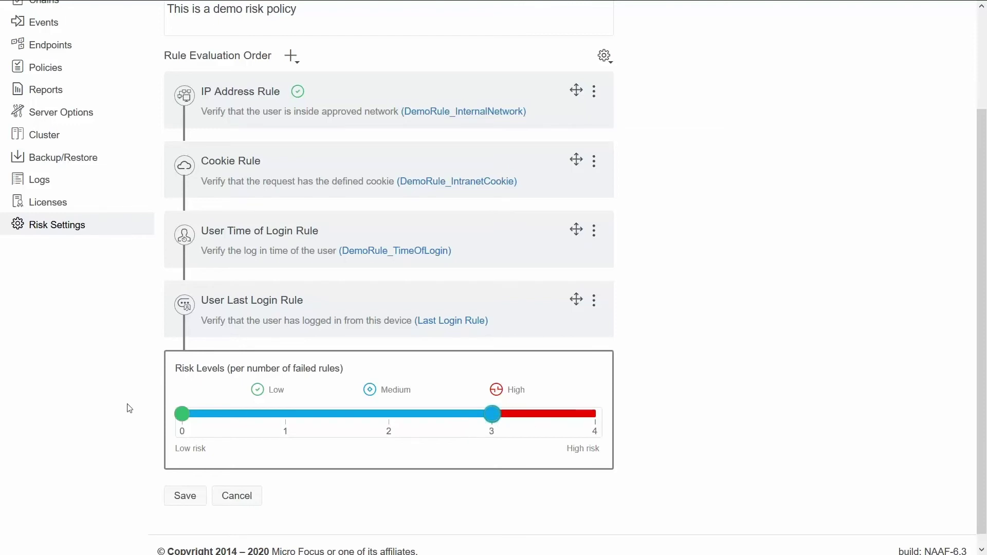
{"action": "left_click_drag", "start_coordinate": [182, 413], "coordinate": [266, 423]}
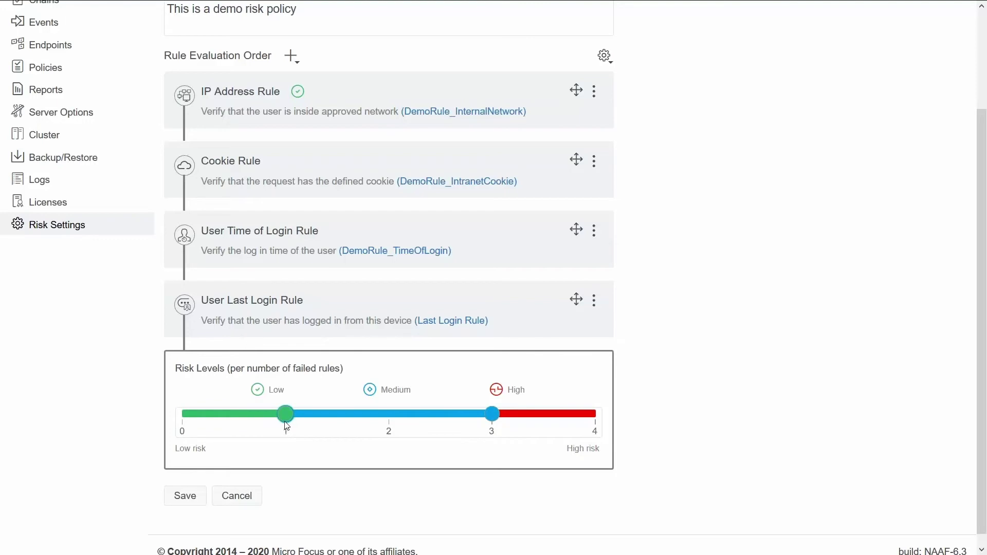
{"action": "left_click", "coordinate": [180, 504]}
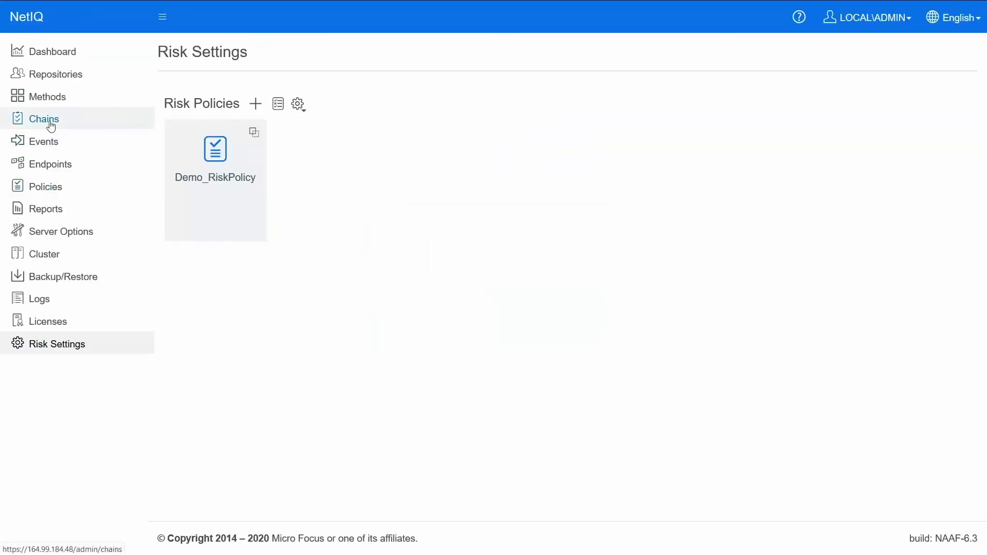
Step: Open the Password (Low risk user) chain and expand its Risk Settings, showing minimum risk level Low
{"action": "left_click", "coordinate": [50, 123]}
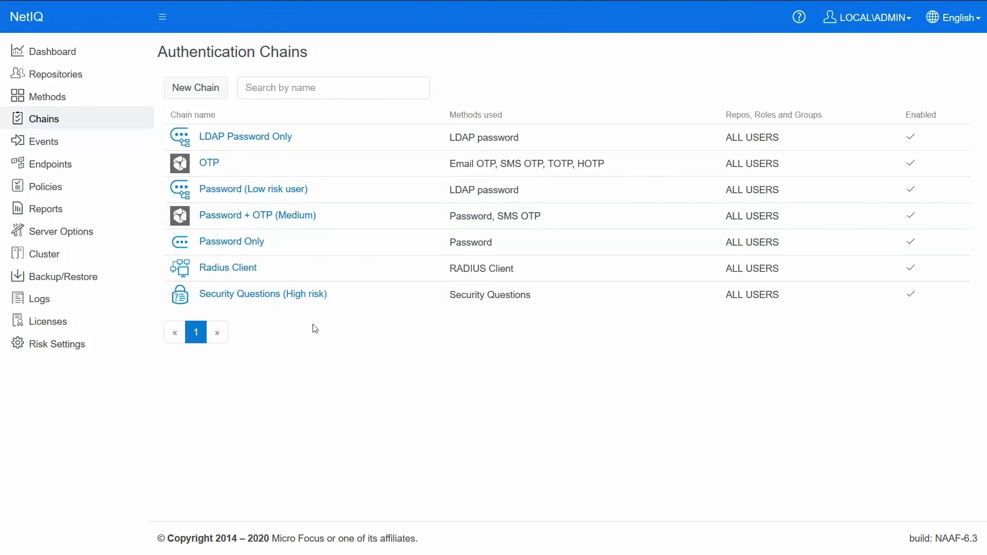
{"action": "left_click", "coordinate": [289, 189]}
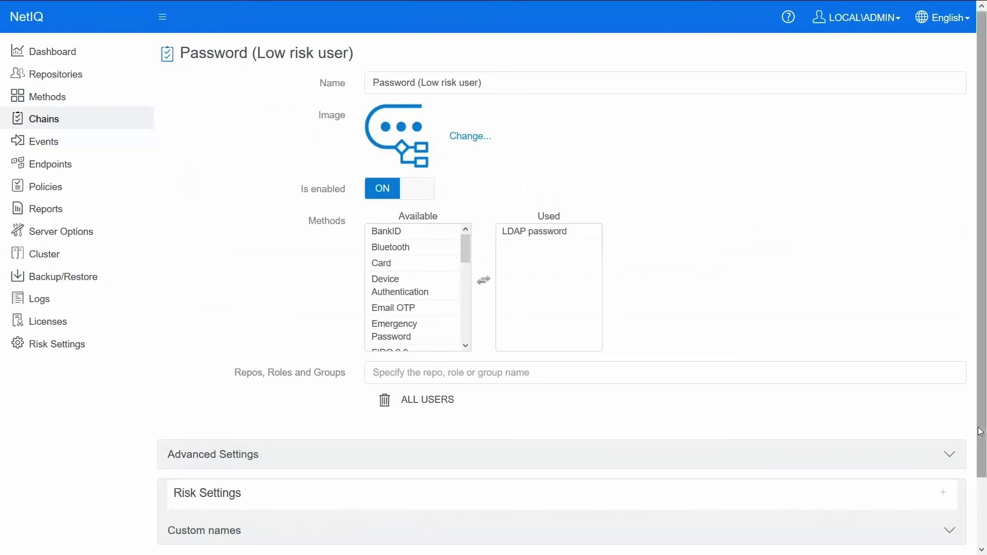
{"action": "scroll", "coordinate": [980, 431], "scroll_direction": "down", "scroll_amount": 2}
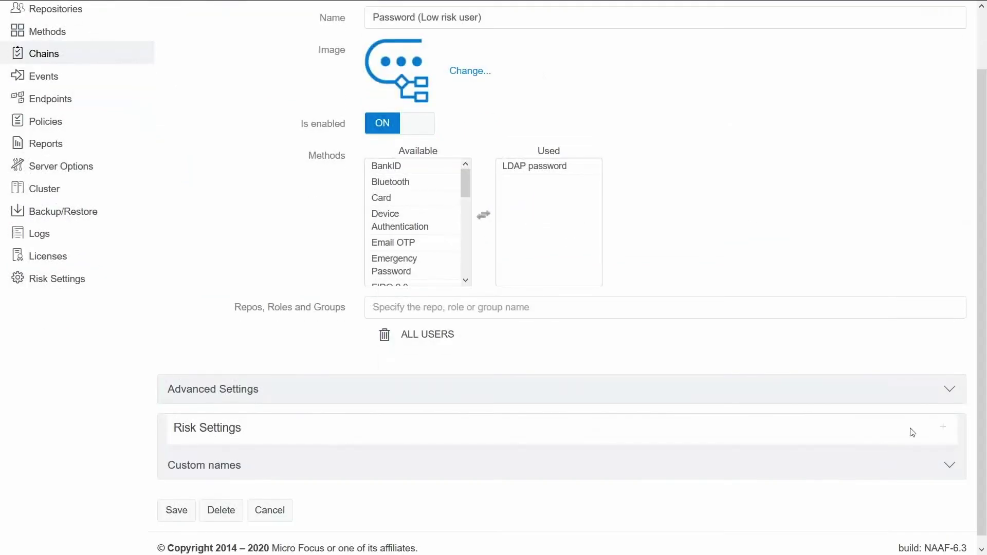
{"action": "left_click", "coordinate": [939, 429]}
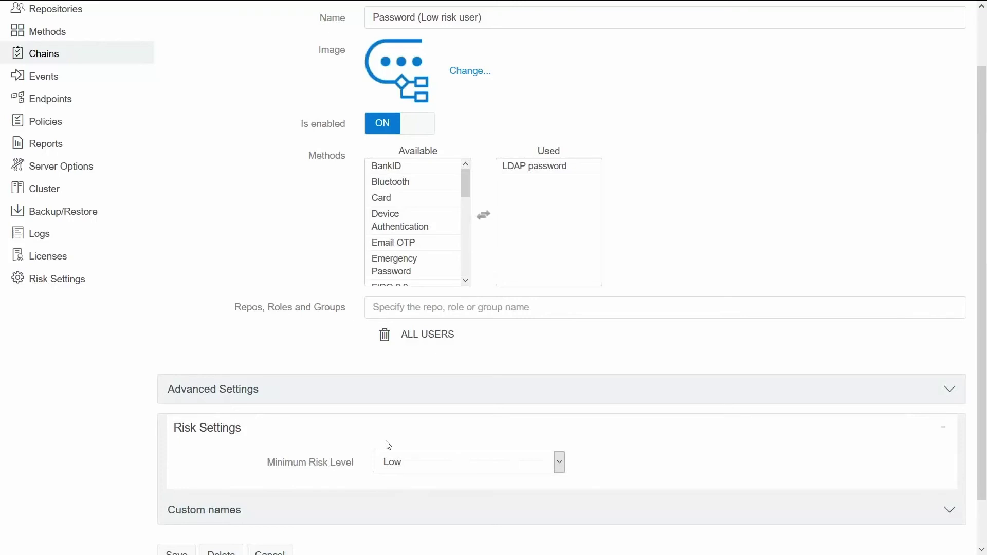
{"action": "scroll", "coordinate": [985, 441], "scroll_direction": "down", "scroll_amount": 1}
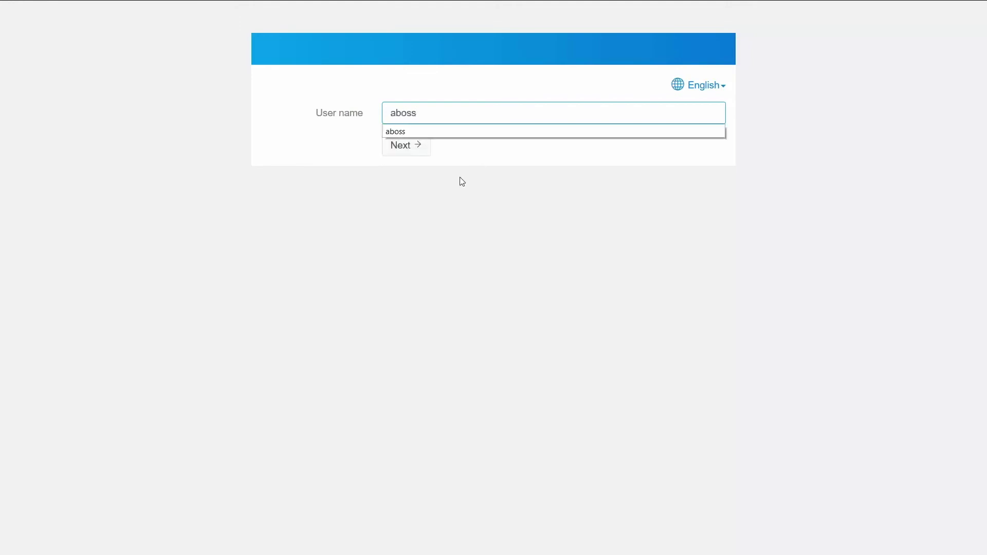
Step: Sign in through the Password + OTP (Medium) chain with the password and SMS one-time password
{"action": "left_click", "coordinate": [412, 148]}
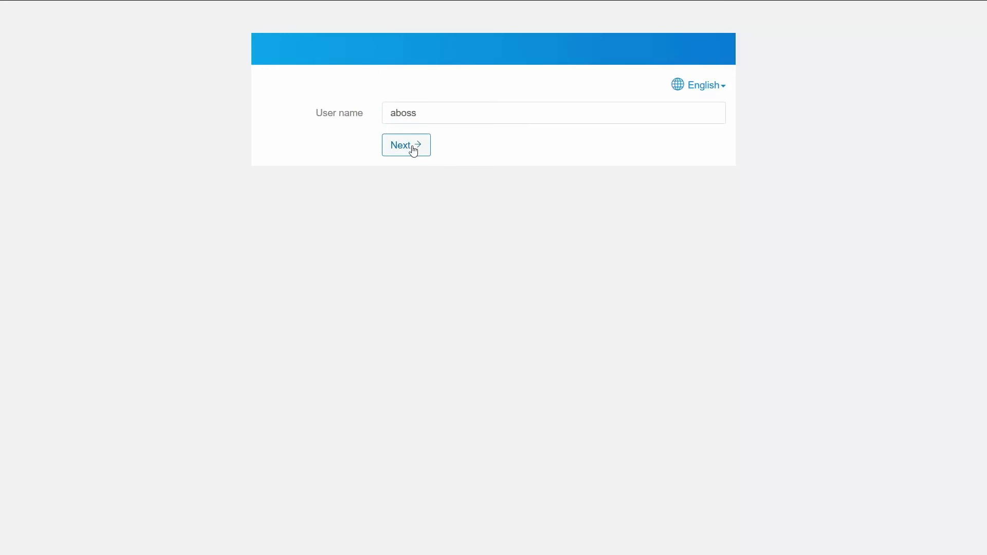
{"action": "left_click", "coordinate": [476, 119]}
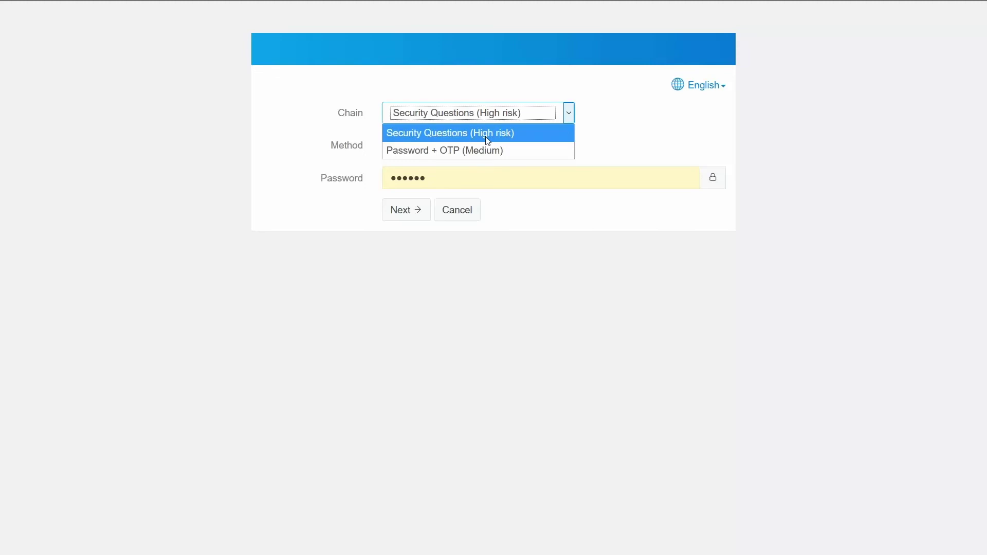
{"action": "left_click", "coordinate": [487, 151]}
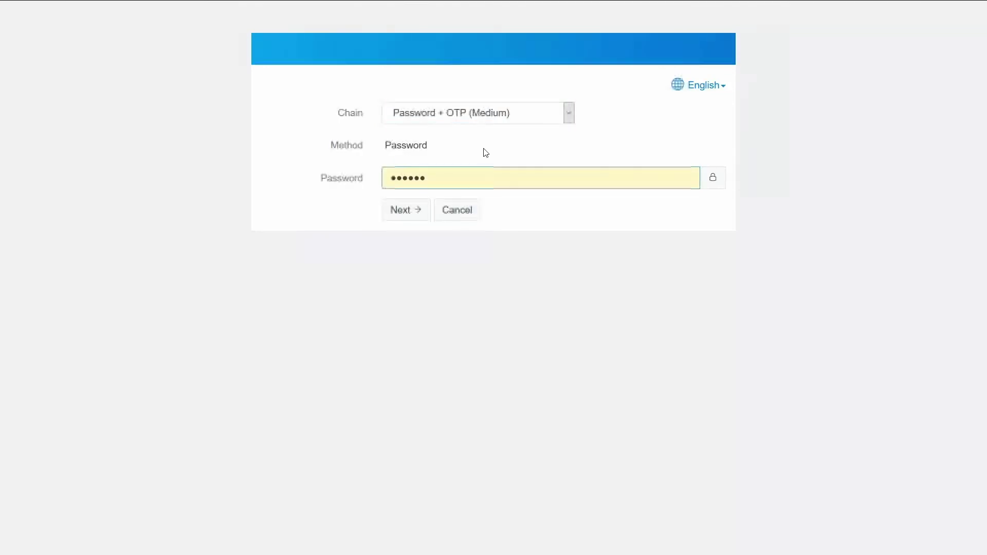
{"action": "left_click", "coordinate": [413, 219]}
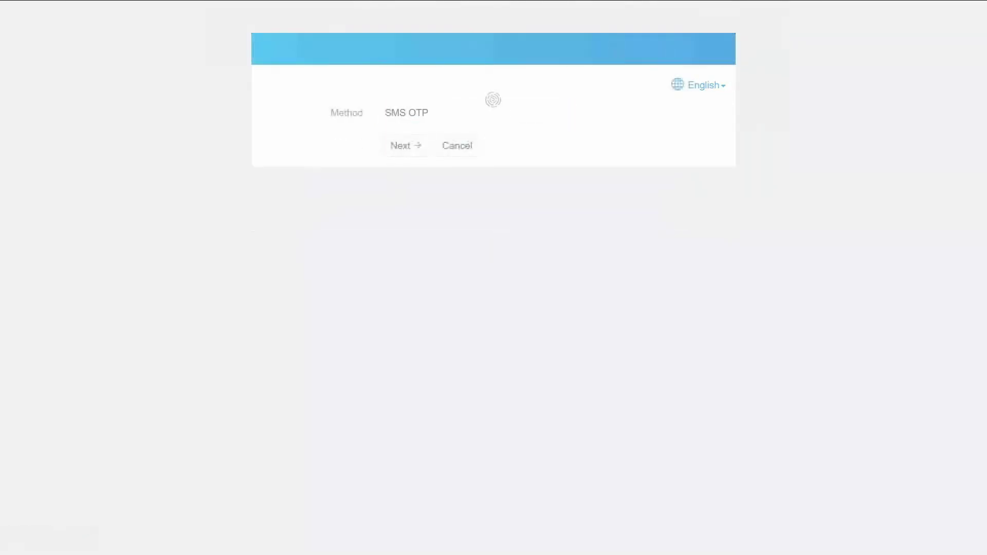
{"action": "key", "text": "ctrl+a"}
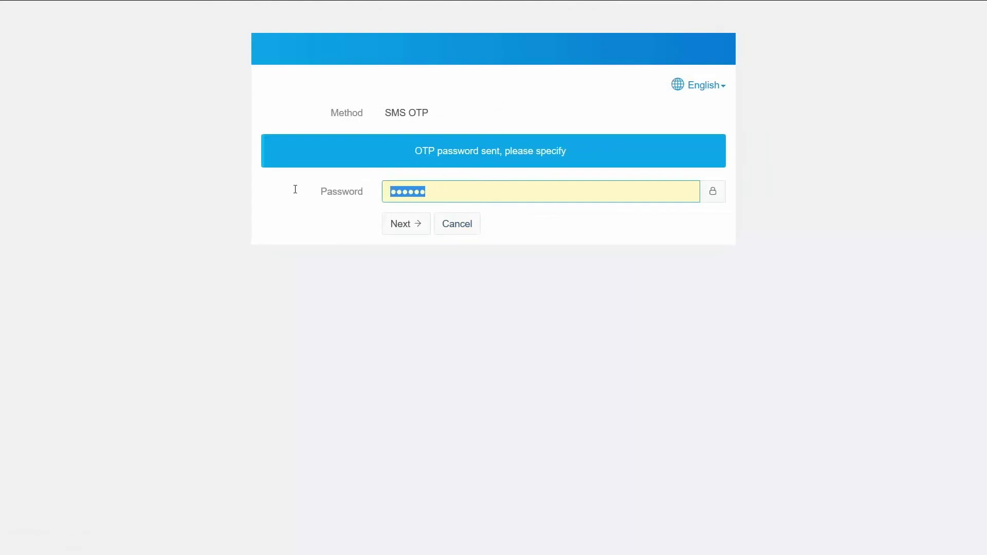
{"action": "left_click", "coordinate": [400, 223]}
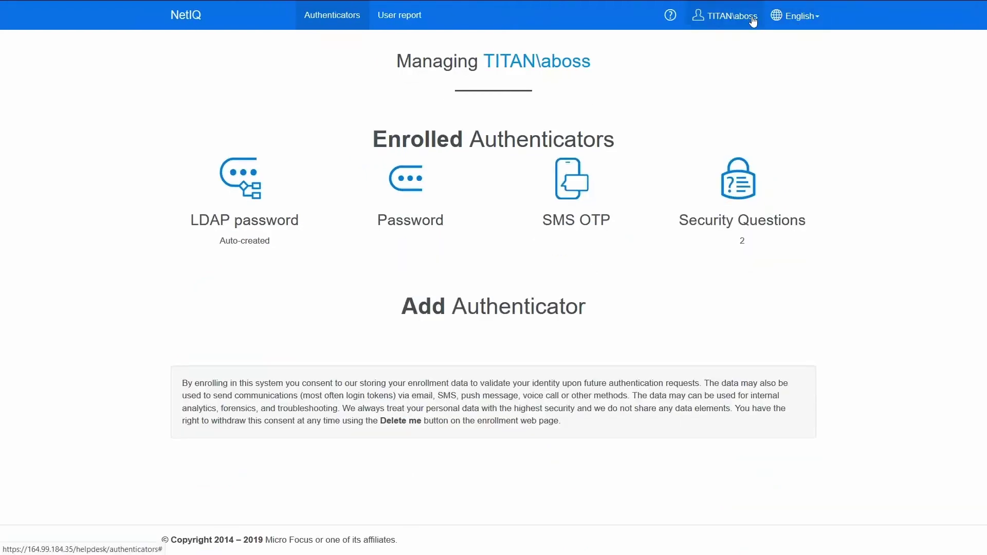
Step: Log out of the portal and start a new login with the test user's name
{"action": "left_click", "coordinate": [752, 19]}
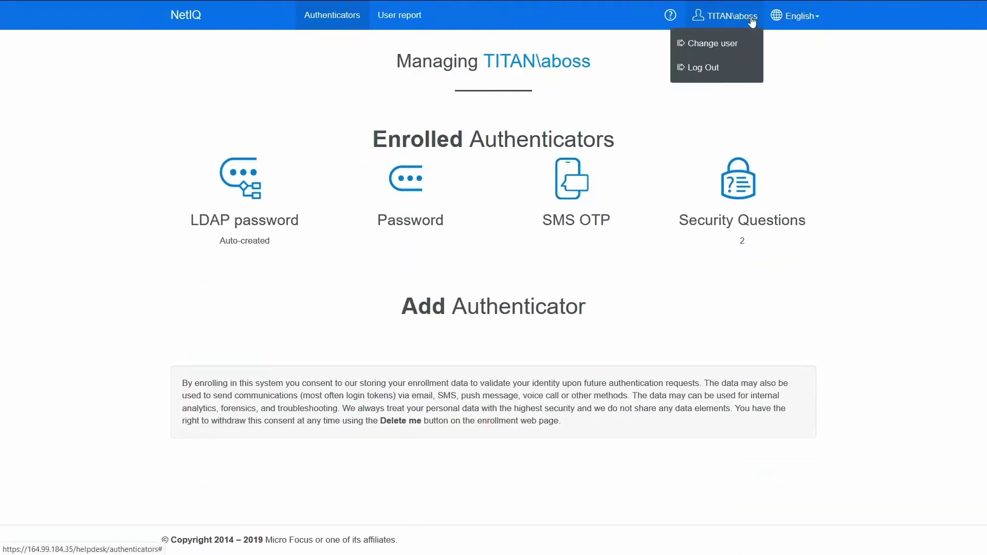
{"action": "left_click", "coordinate": [738, 66]}
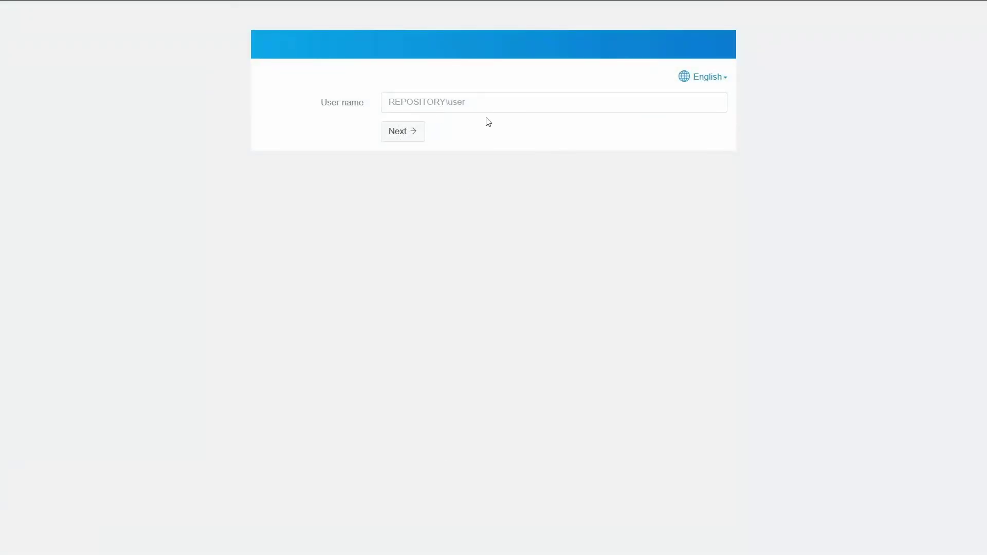
{"action": "left_click", "coordinate": [491, 100]}
{"action": "type", "text": "abo"}
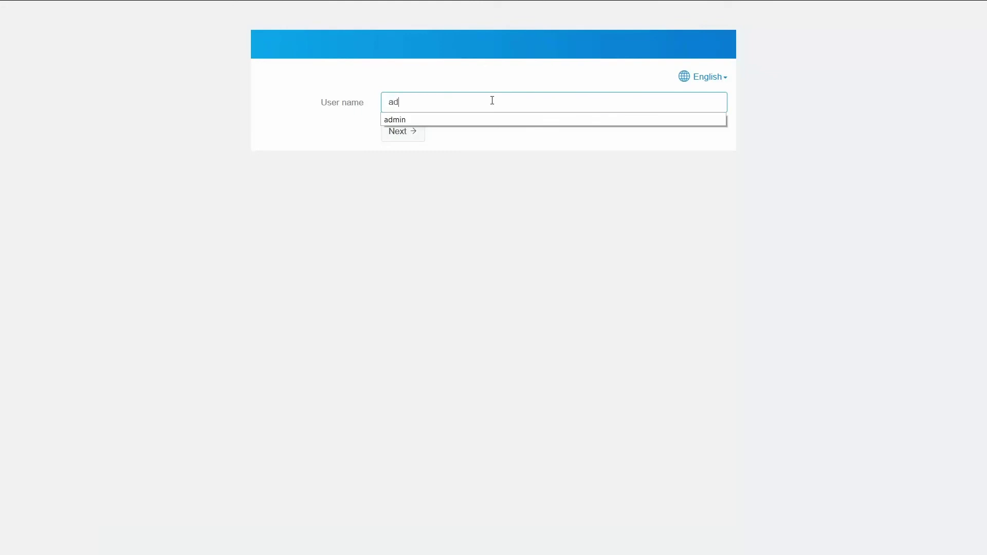
{"action": "type", "text": "ss"}
{"action": "left_click", "coordinate": [488, 118]}
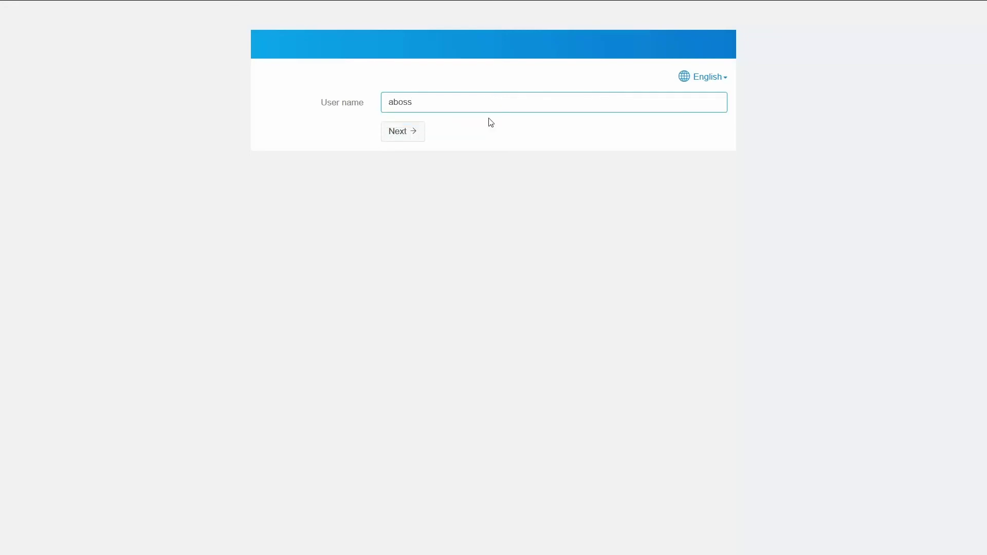
{"action": "left_click", "coordinate": [414, 138]}
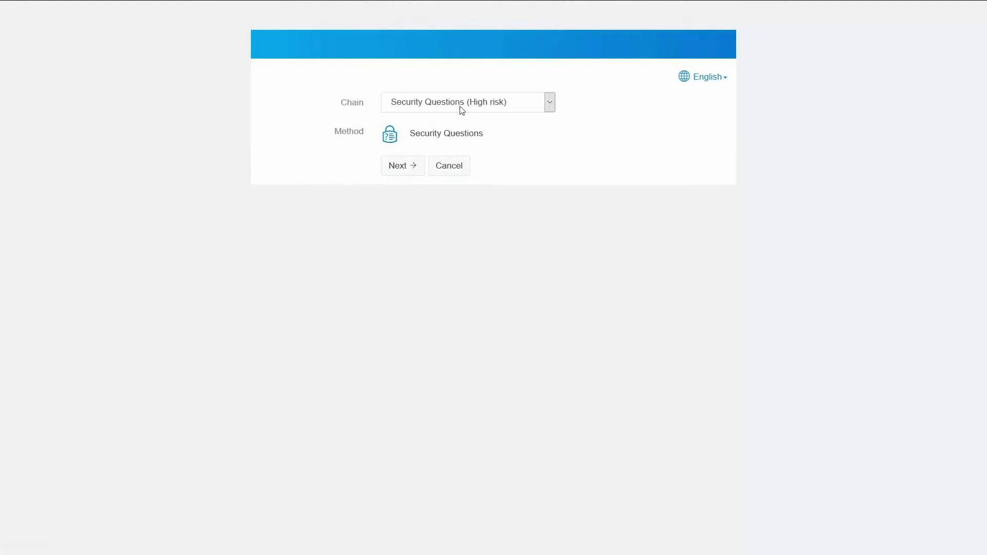
Step: Choose the Password (Low risk user) chain, enter the user's password, and sign in
{"action": "left_click", "coordinate": [461, 109]}
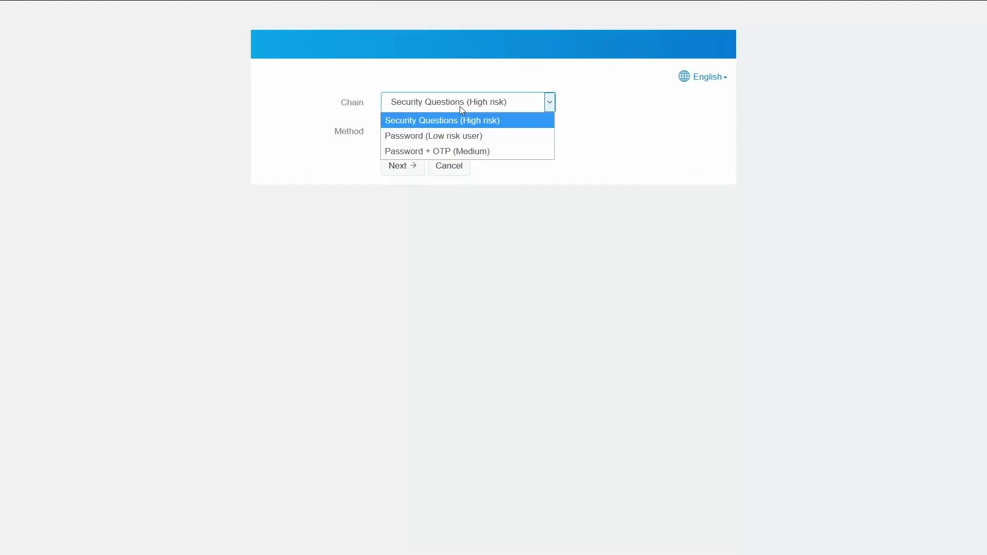
{"action": "left_click", "coordinate": [454, 142]}
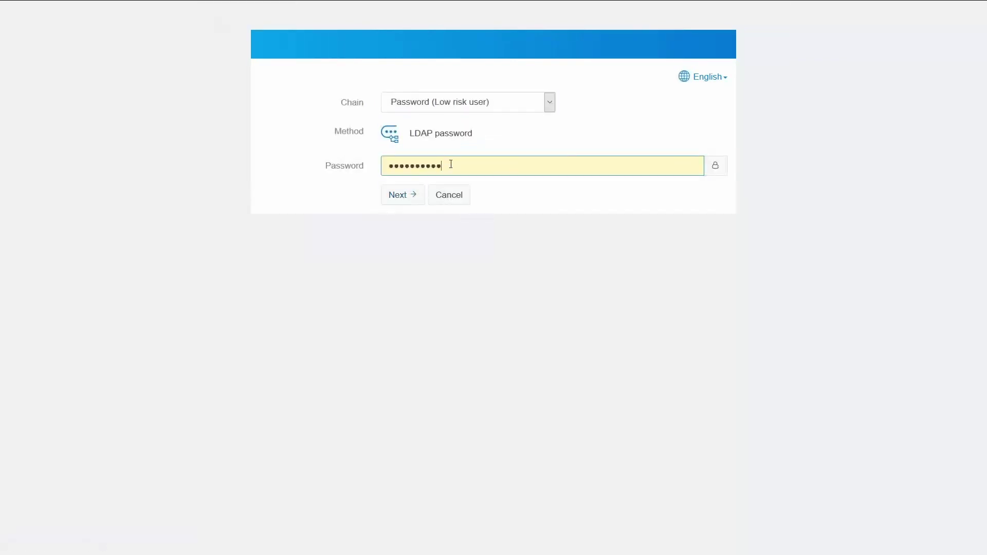
{"action": "left_click_drag", "start_coordinate": [449, 165], "coordinate": [204, 167]}
{"action": "type", "text": "•••"}
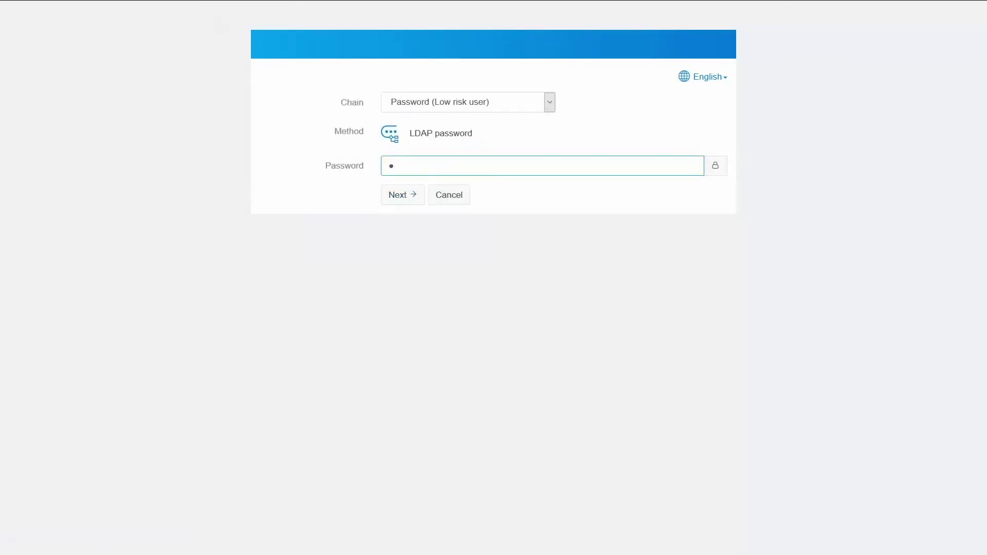
{"action": "type", "text": "••••••"}
{"action": "left_click", "coordinate": [402, 194]}
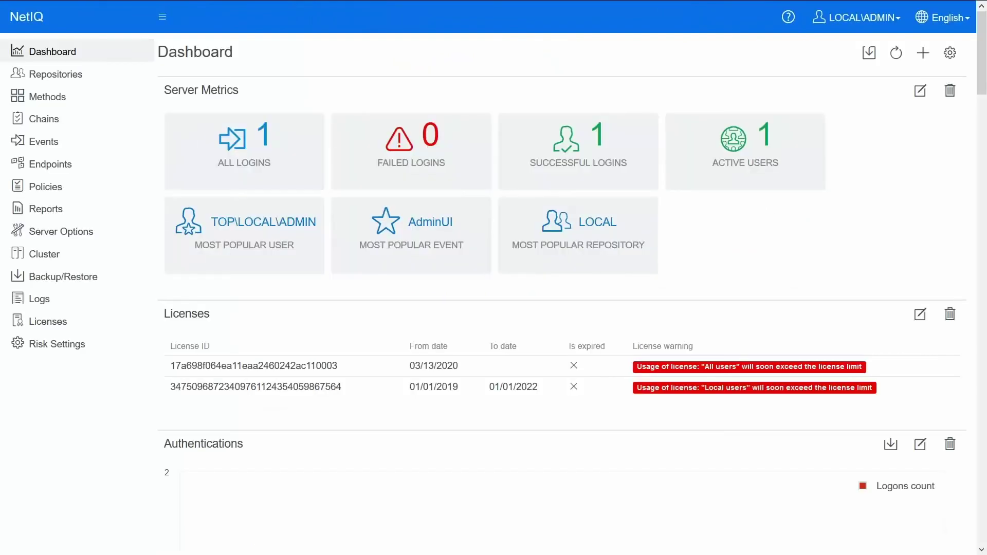
Step: Find 'Risk Score: 200 | Risk Level: Low' in the Risk Service log, then go to Risk Settings
{"action": "left_click", "coordinate": [91, 308]}
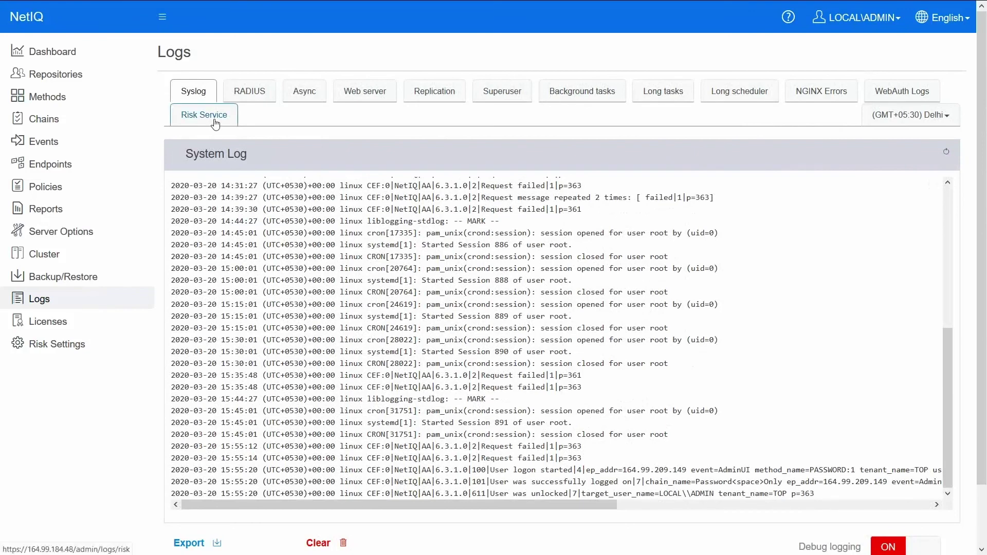
{"action": "left_click", "coordinate": [216, 124]}
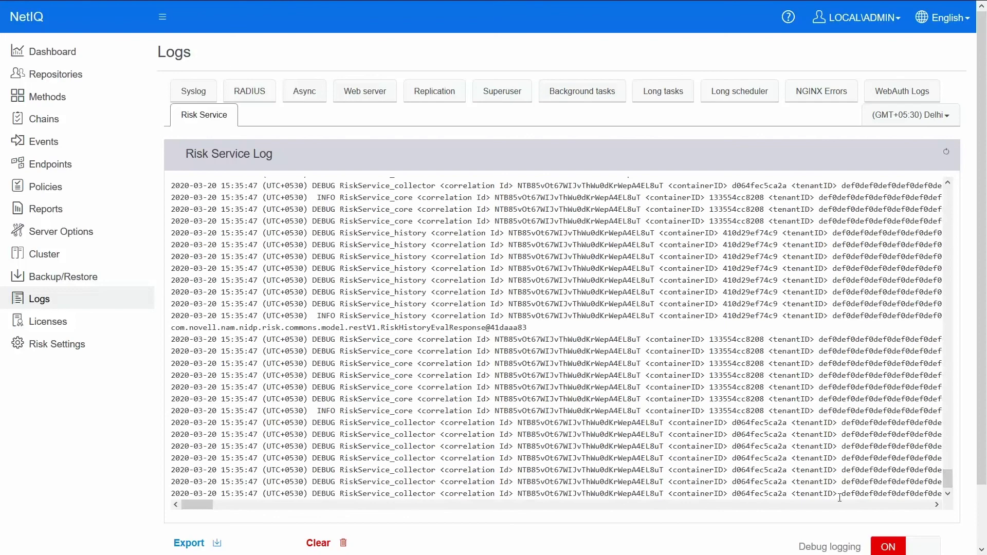
{"action": "left_click_drag", "start_coordinate": [201, 508], "coordinate": [245, 518]}
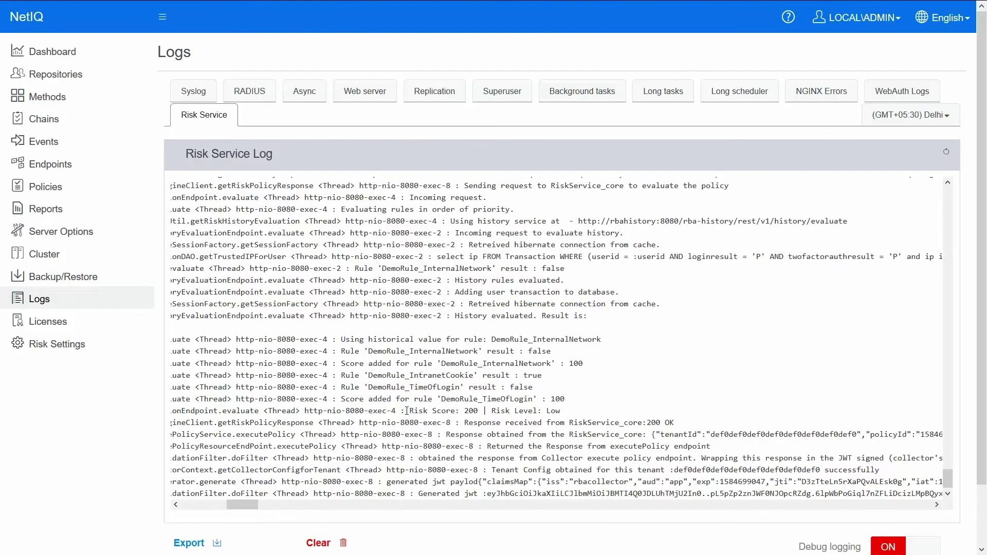
{"action": "left_click_drag", "start_coordinate": [406, 411], "coordinate": [570, 412]}
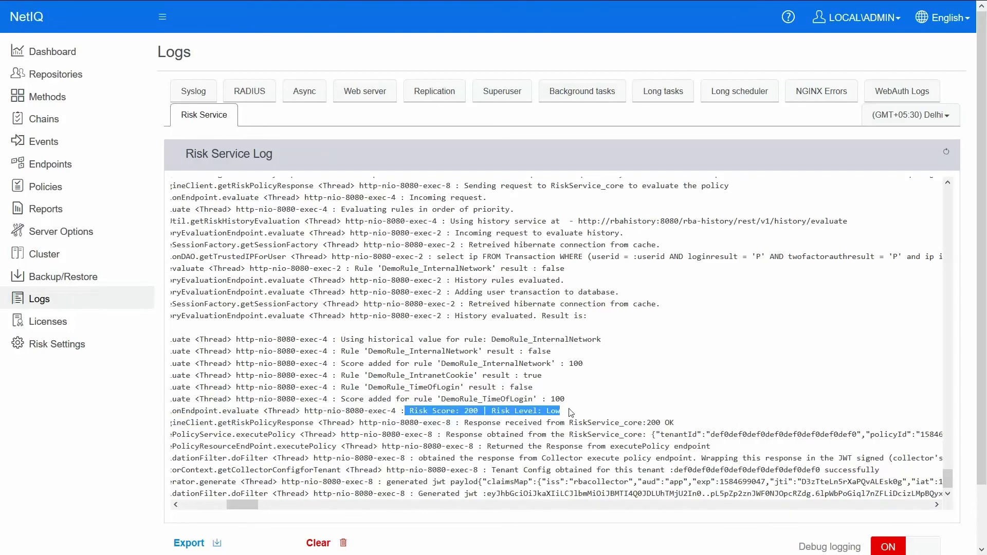
{"action": "left_click", "coordinate": [570, 413]}
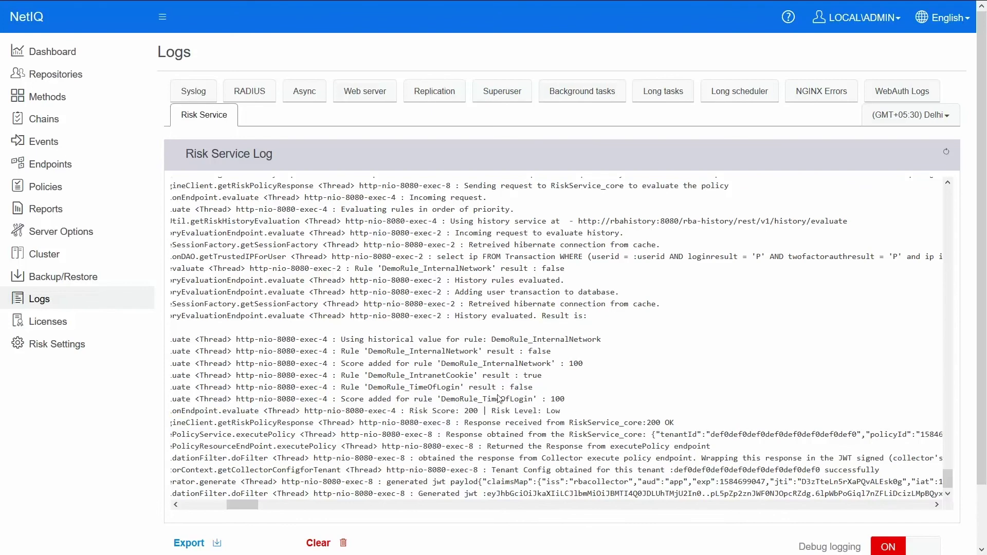
{"action": "left_click", "coordinate": [58, 346]}
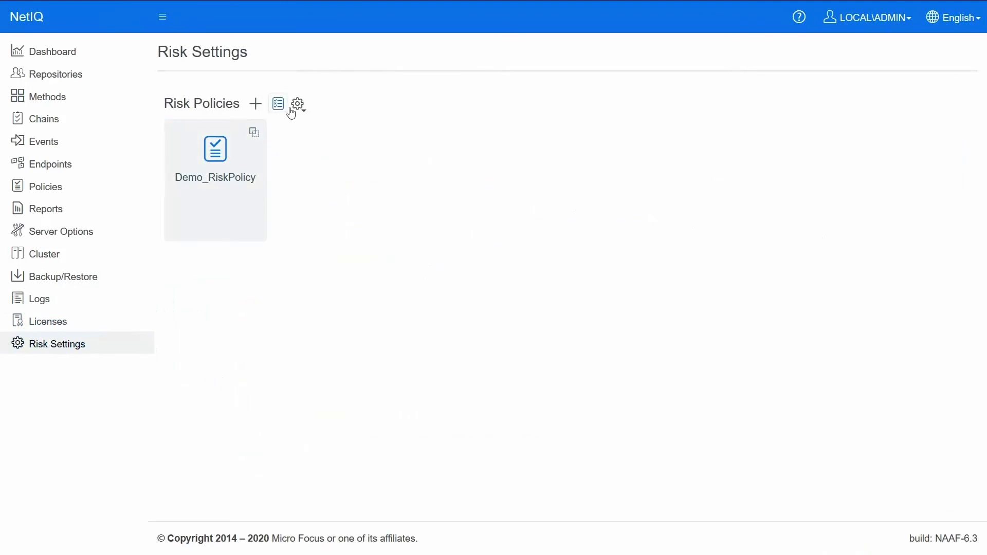
Step: Choose NAT Settings from the gear menu beside Risk Policies
{"action": "left_click", "coordinate": [302, 108]}
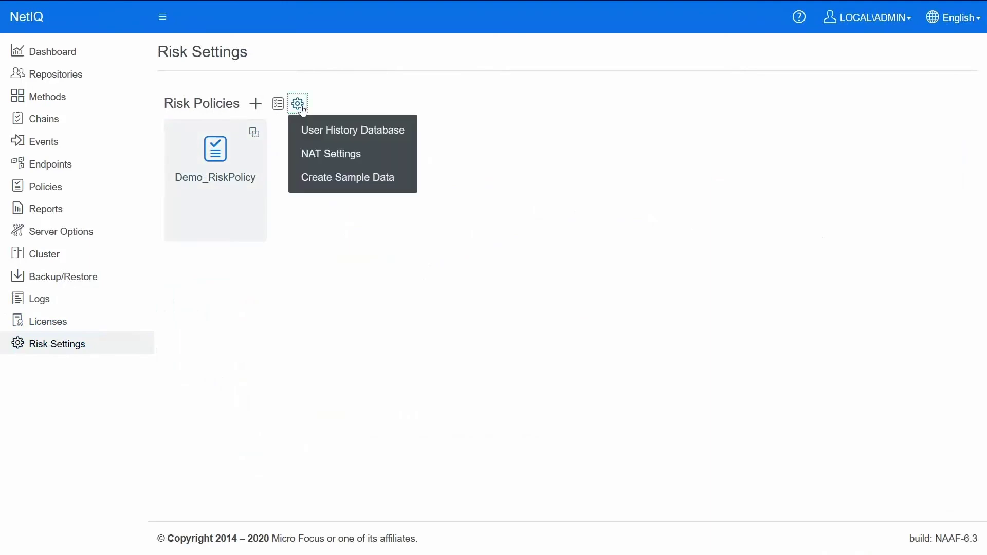
{"action": "left_click", "coordinate": [314, 160]}
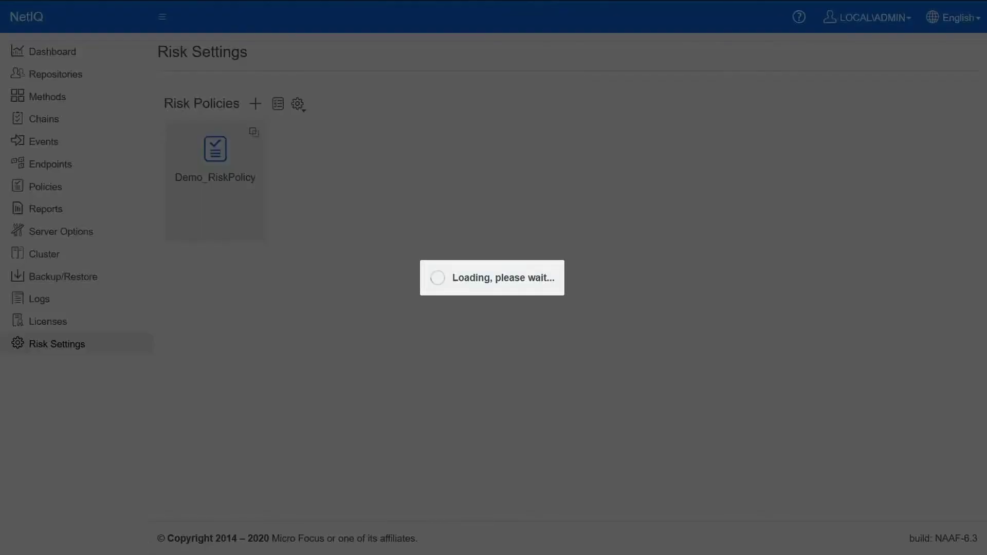